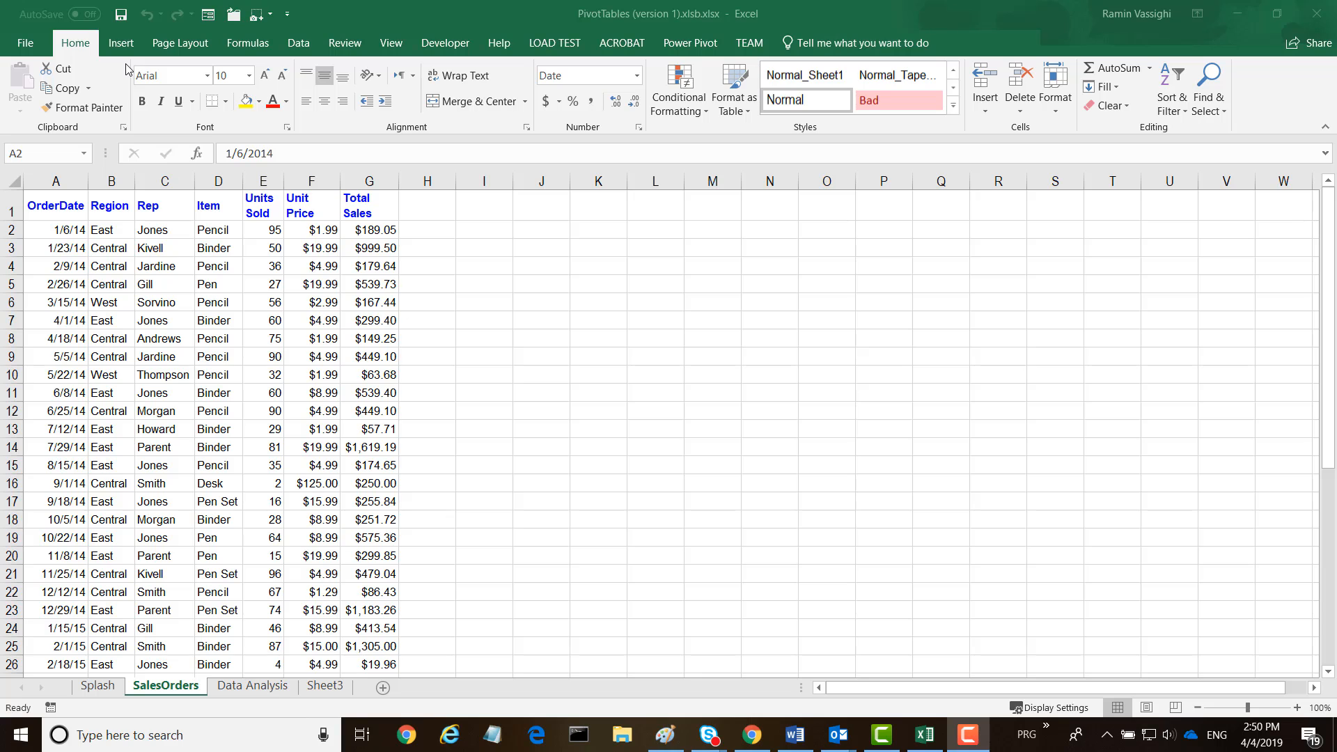
Browse the recommended PivotTables for the sales orders data and dismiss the suggestions without inserting one.
click(55, 228)
click(120, 43)
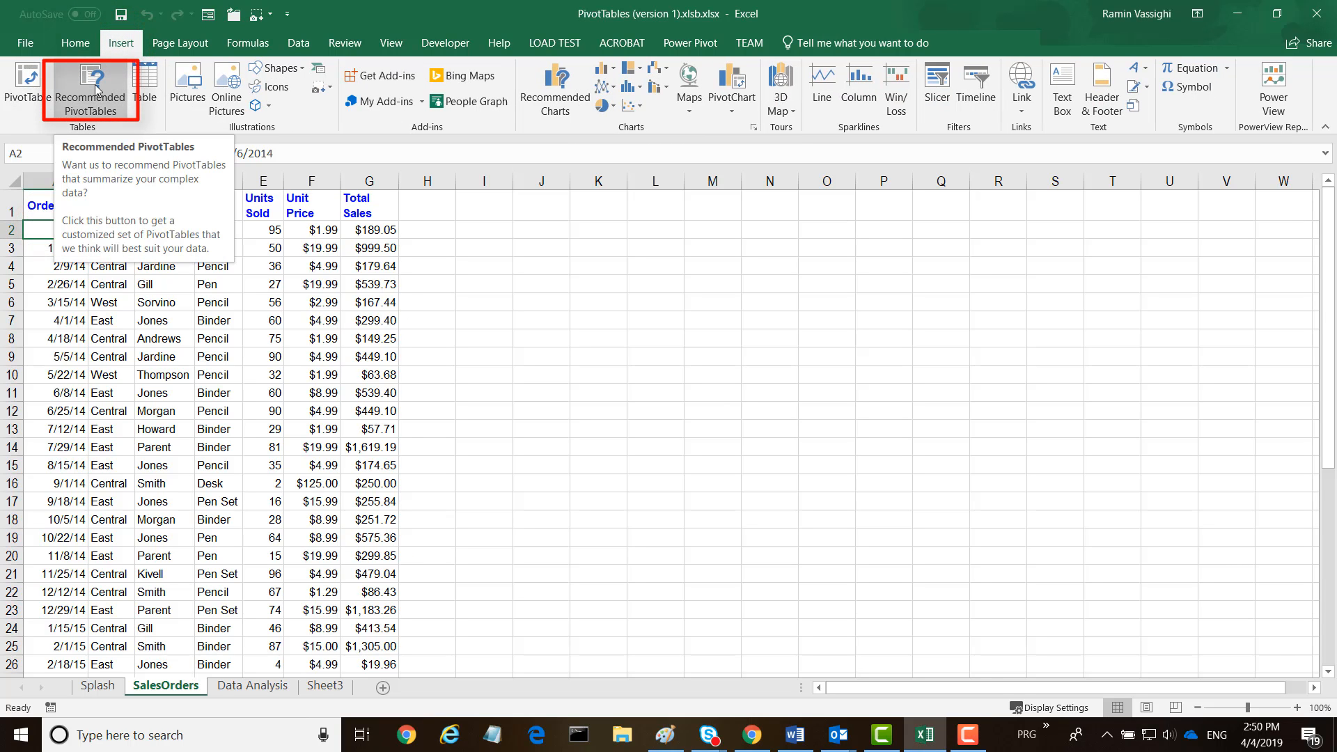
click(96, 88)
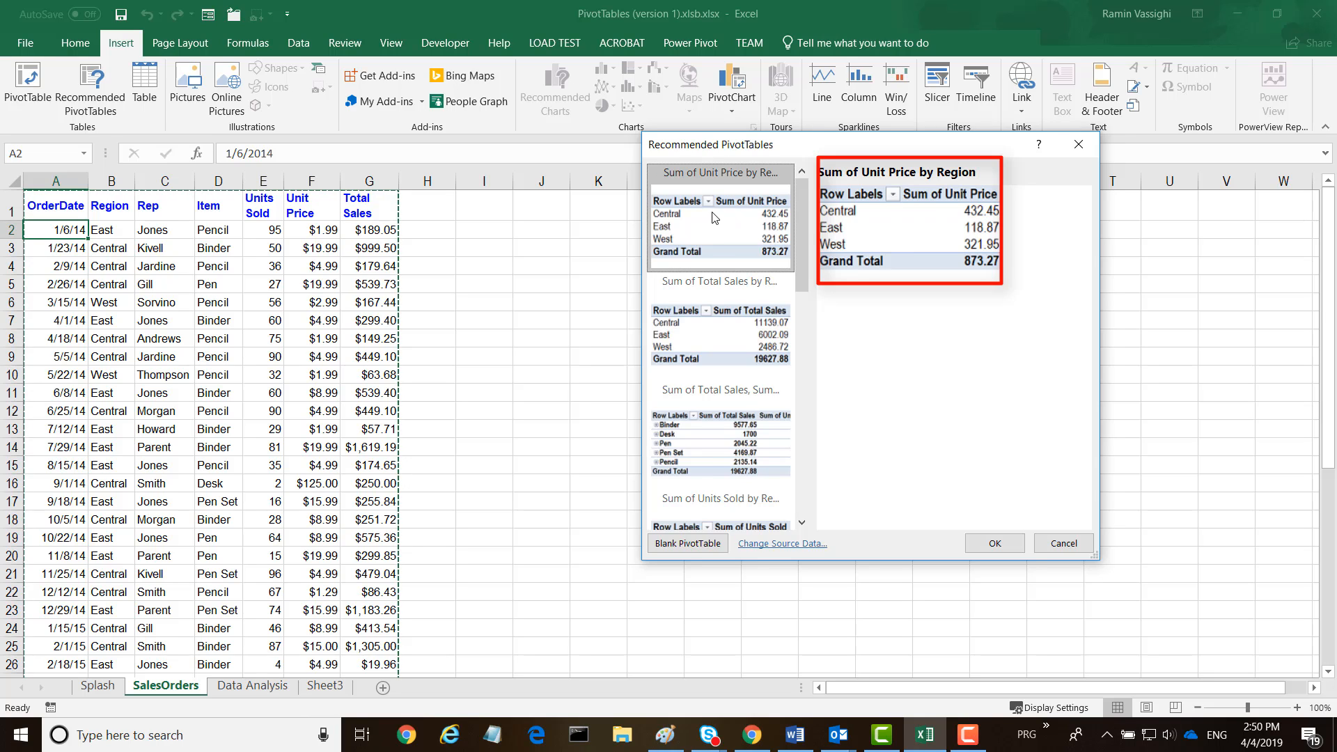
scroll(700, 383, down, 3)
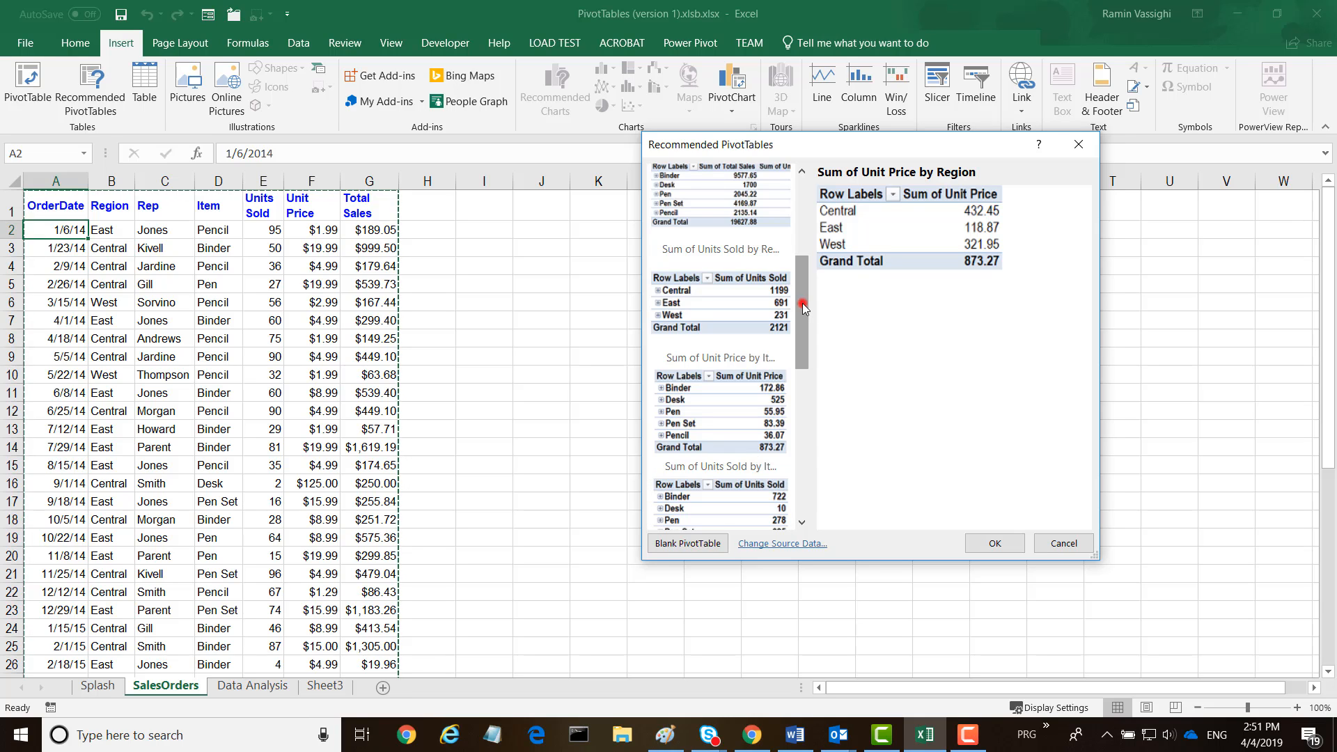
drag(803, 307, 802, 450)
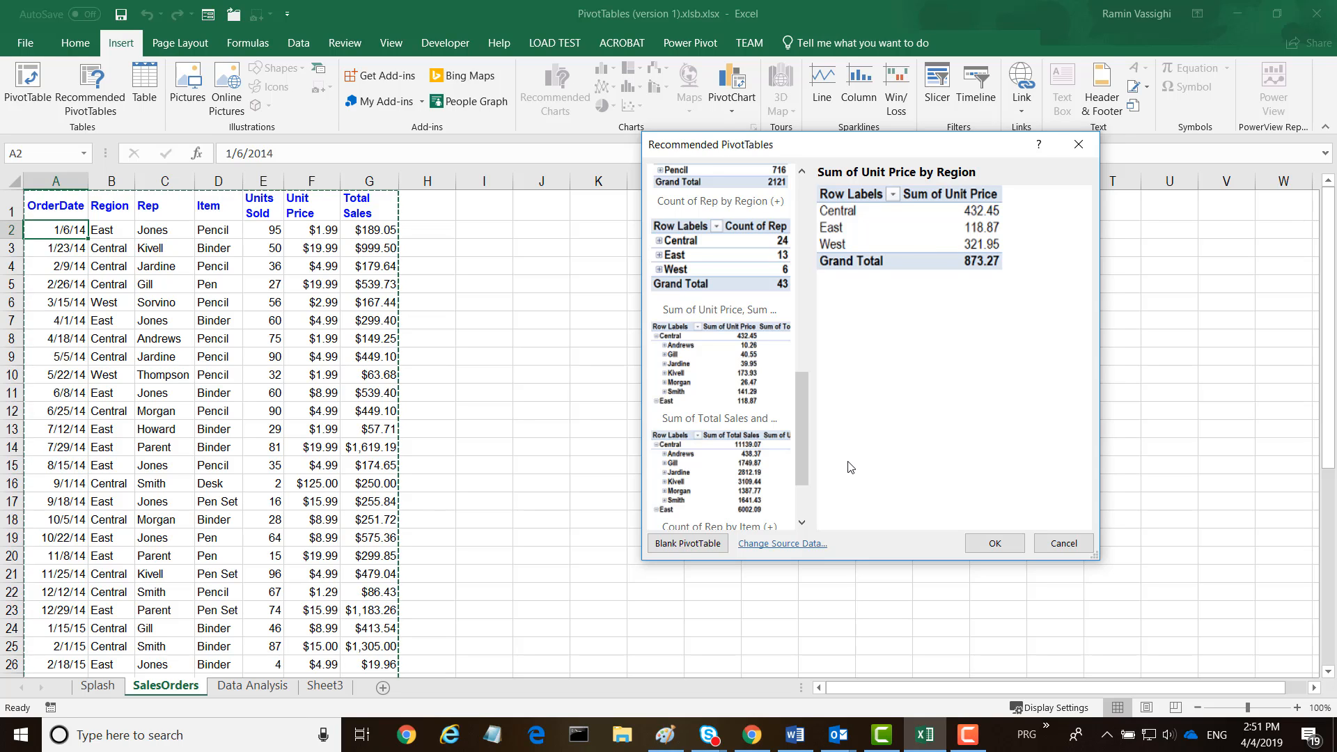
key(Escape)
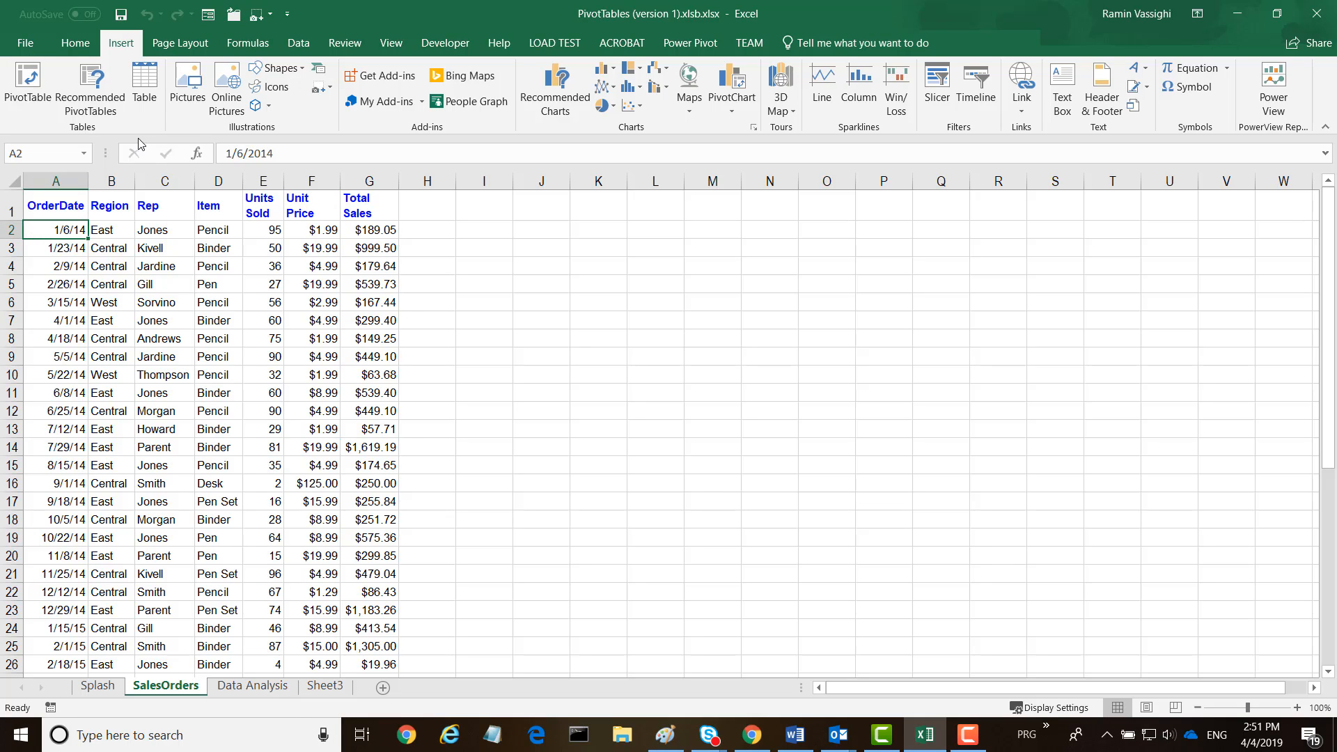
Create a blank PivotTable from the range SalesOrders!$A$1:$G$44 on a new worksheet.
click(120, 43)
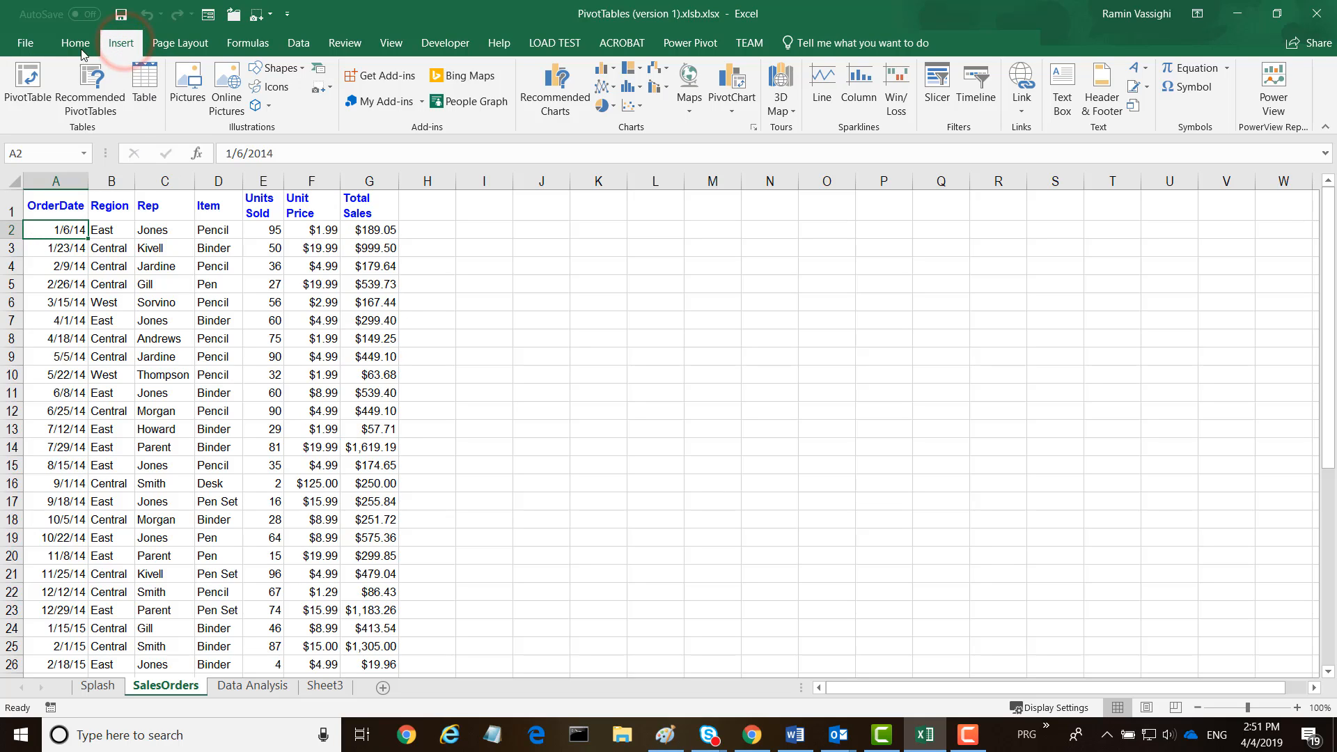
click(25, 84)
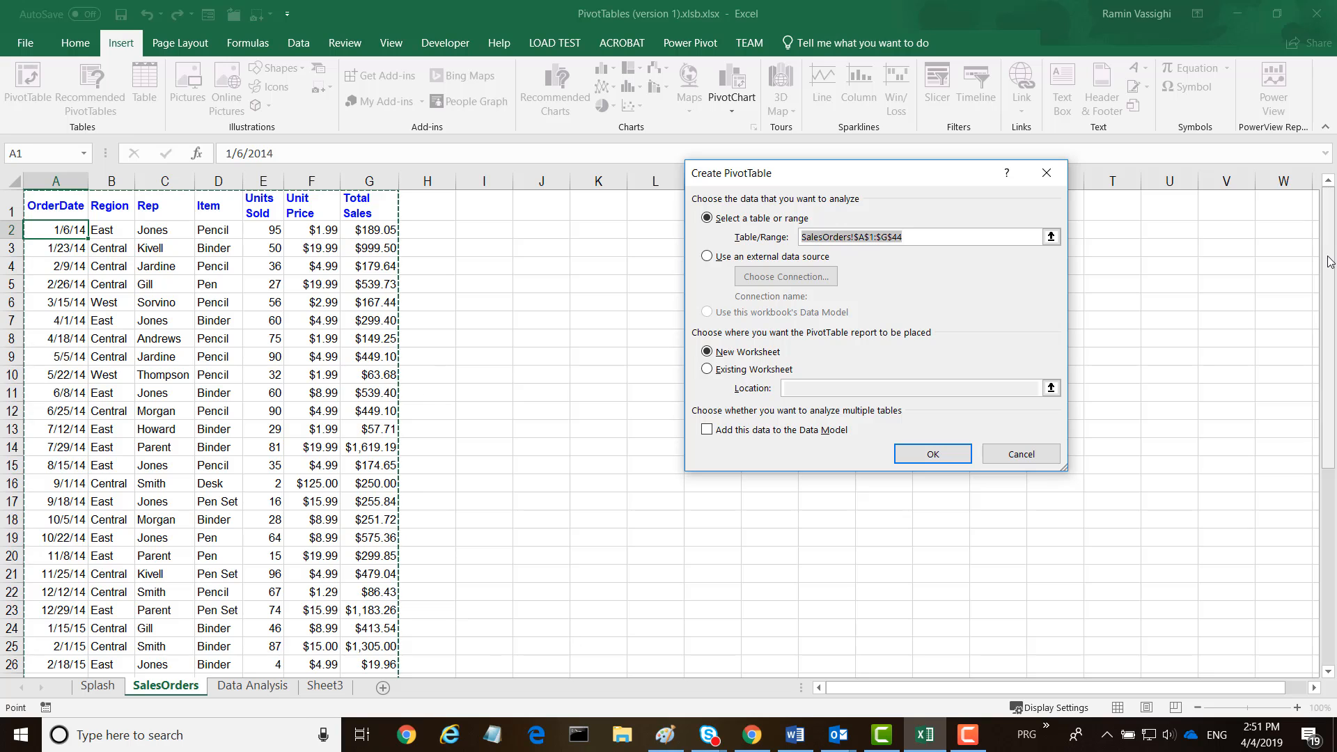
mouse_move(1327, 260)
mouse_down()
mouse_move(1329, 518)
mouse_move(1321, 252)
mouse_up()
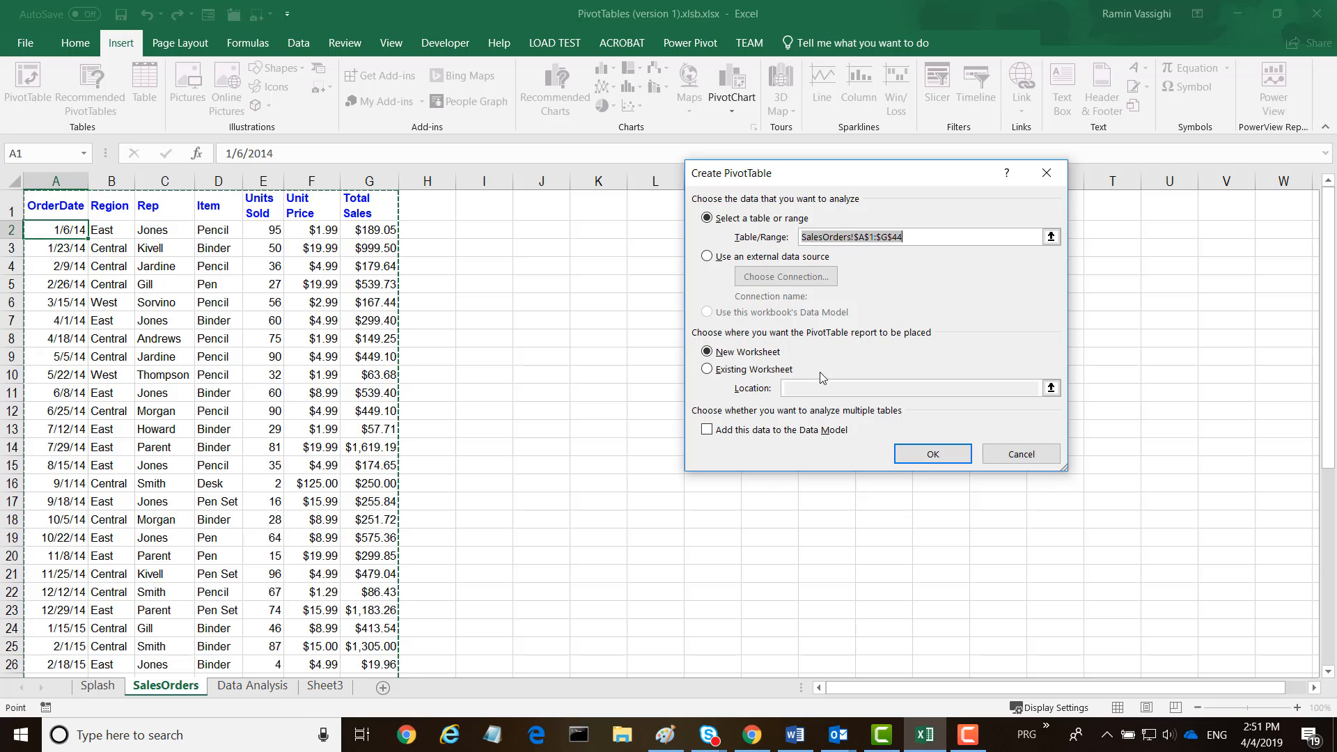
click(932, 455)
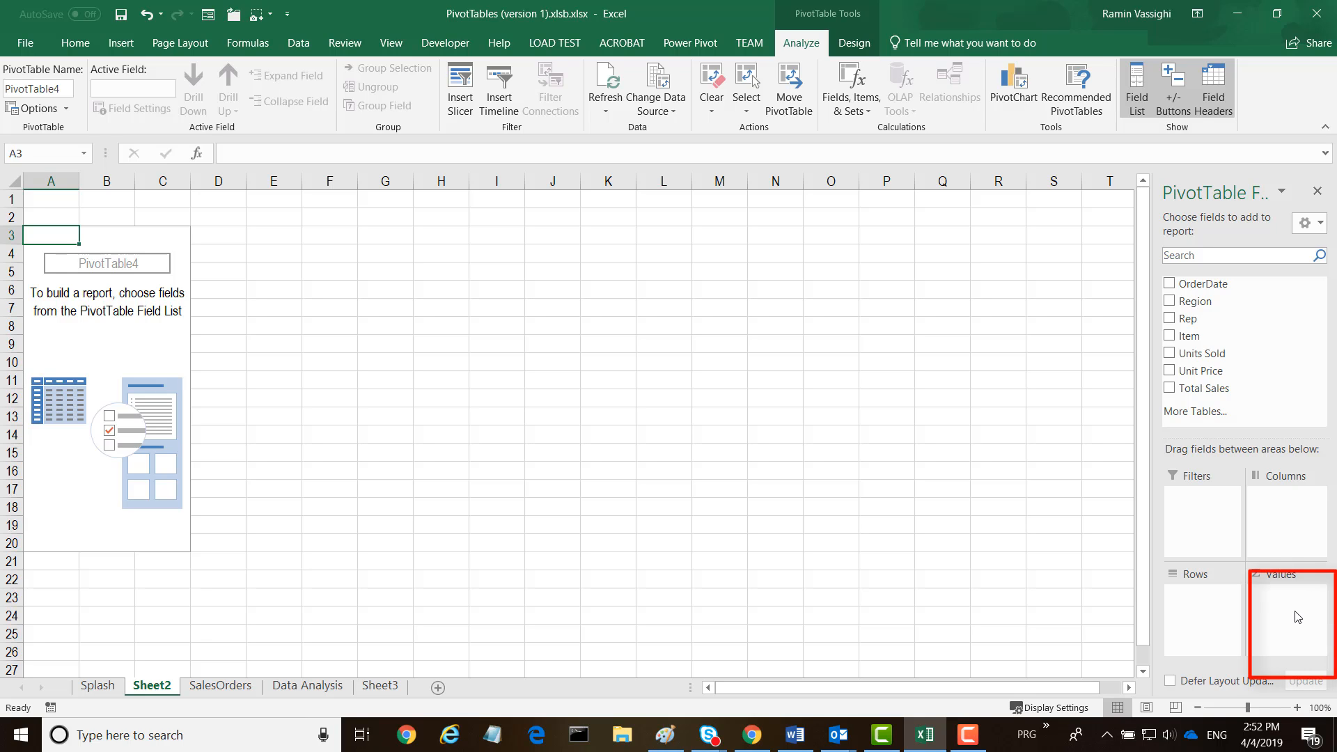
Try Unit Price as the value, replace it with Total Sales, and break it down by Item and Rep in the rows.
click(1170, 372)
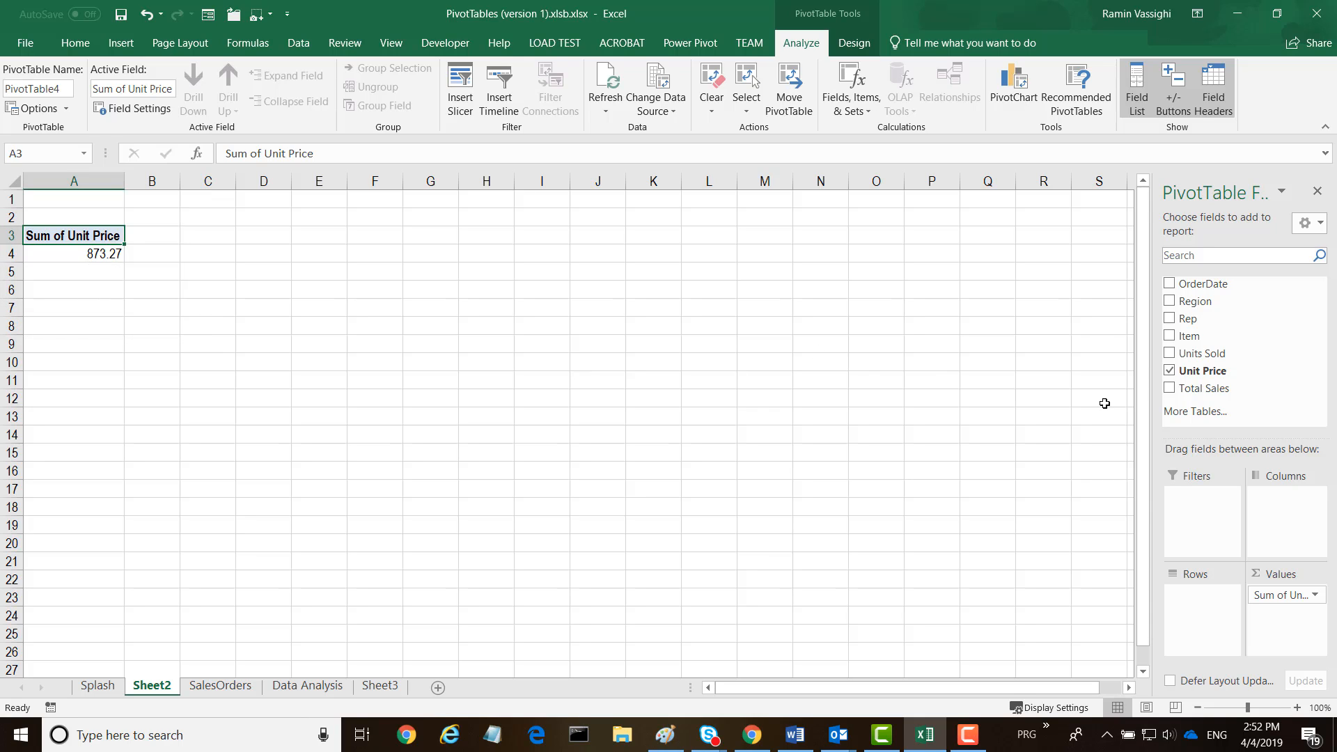
click(1169, 370)
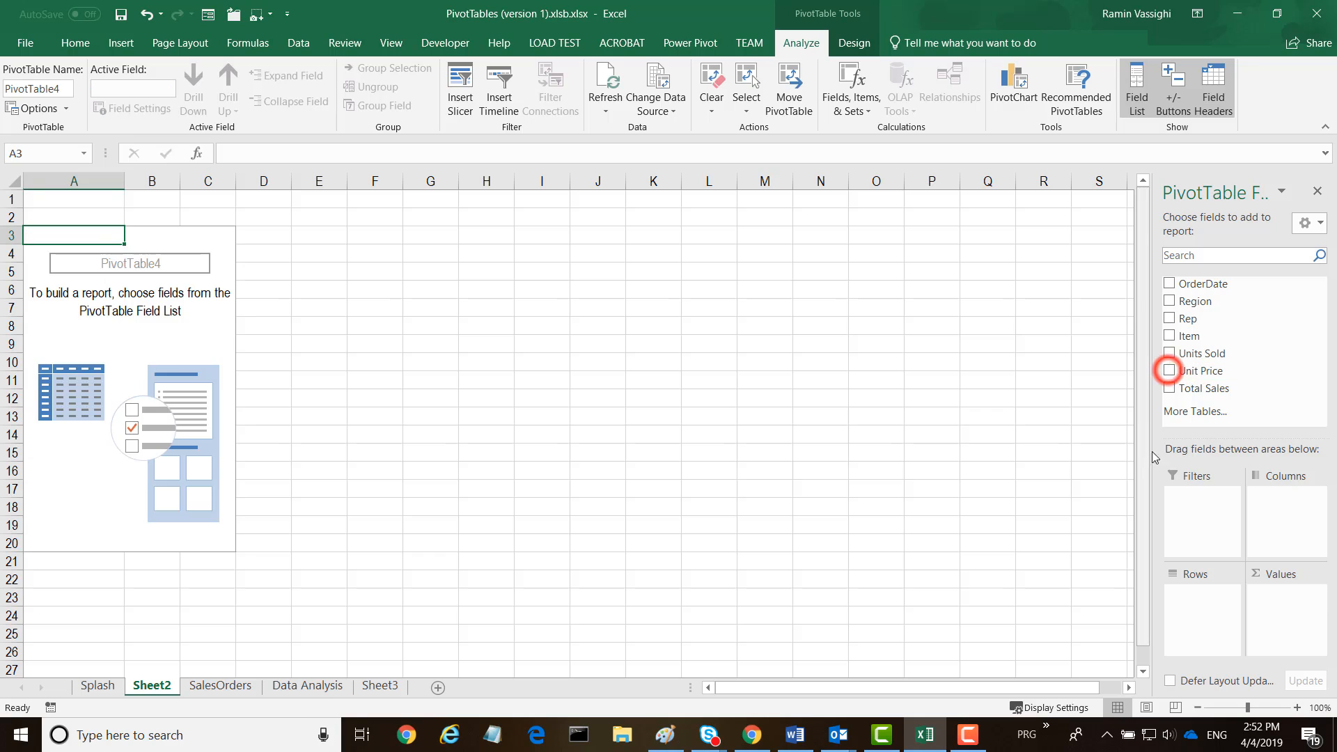
click(1170, 390)
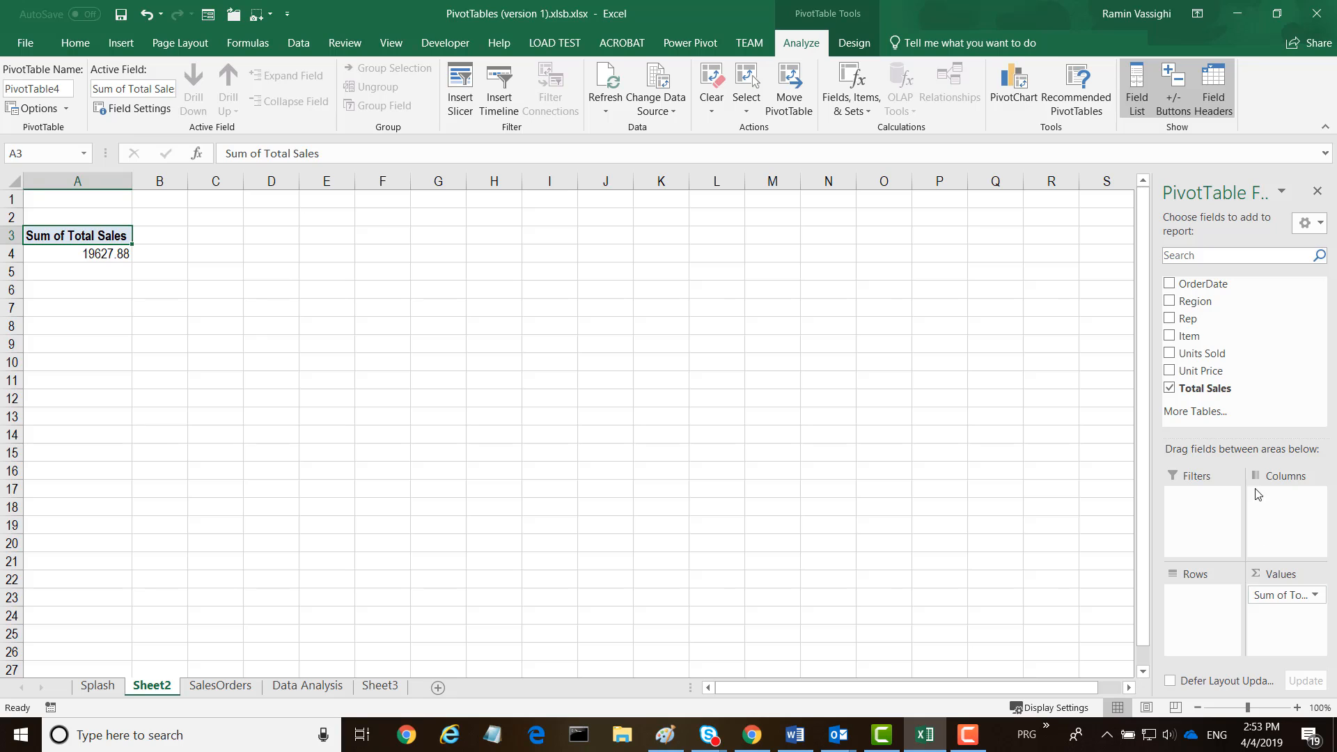
click(1169, 337)
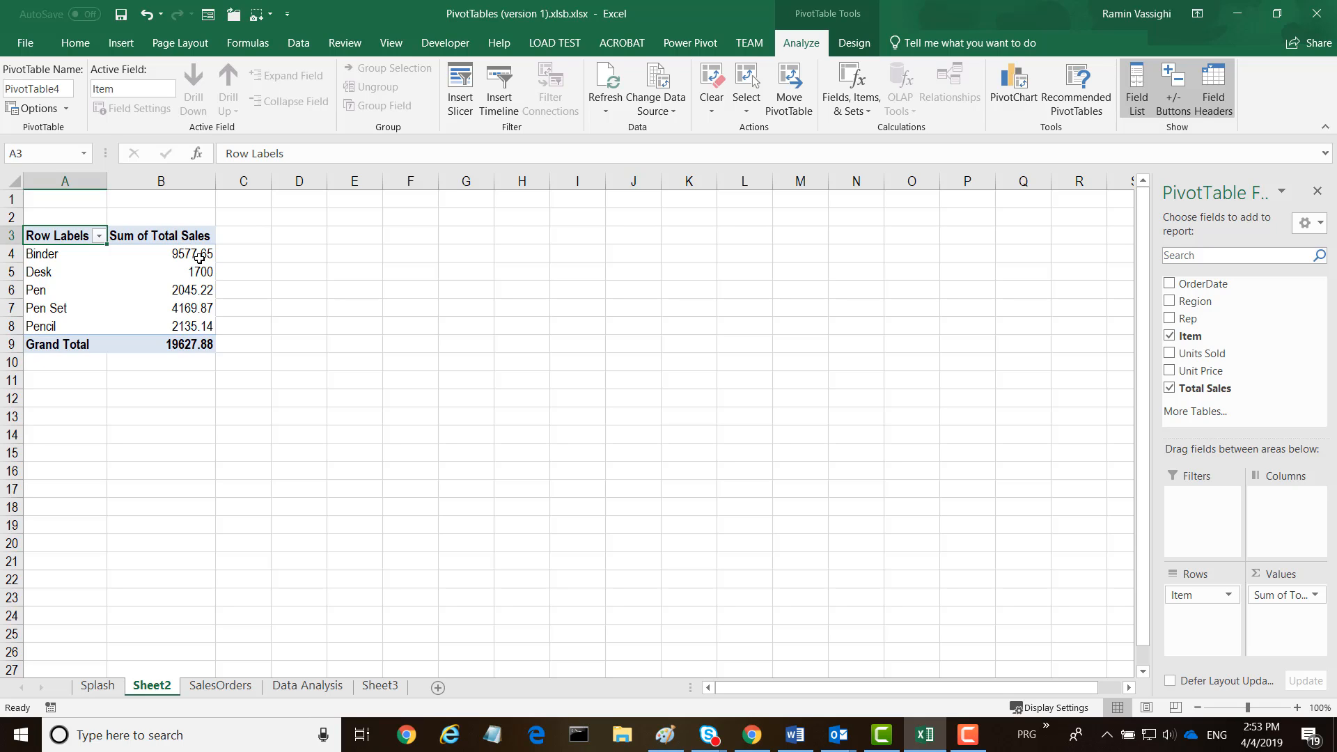
mouse_move(211, 269)
click(1171, 320)
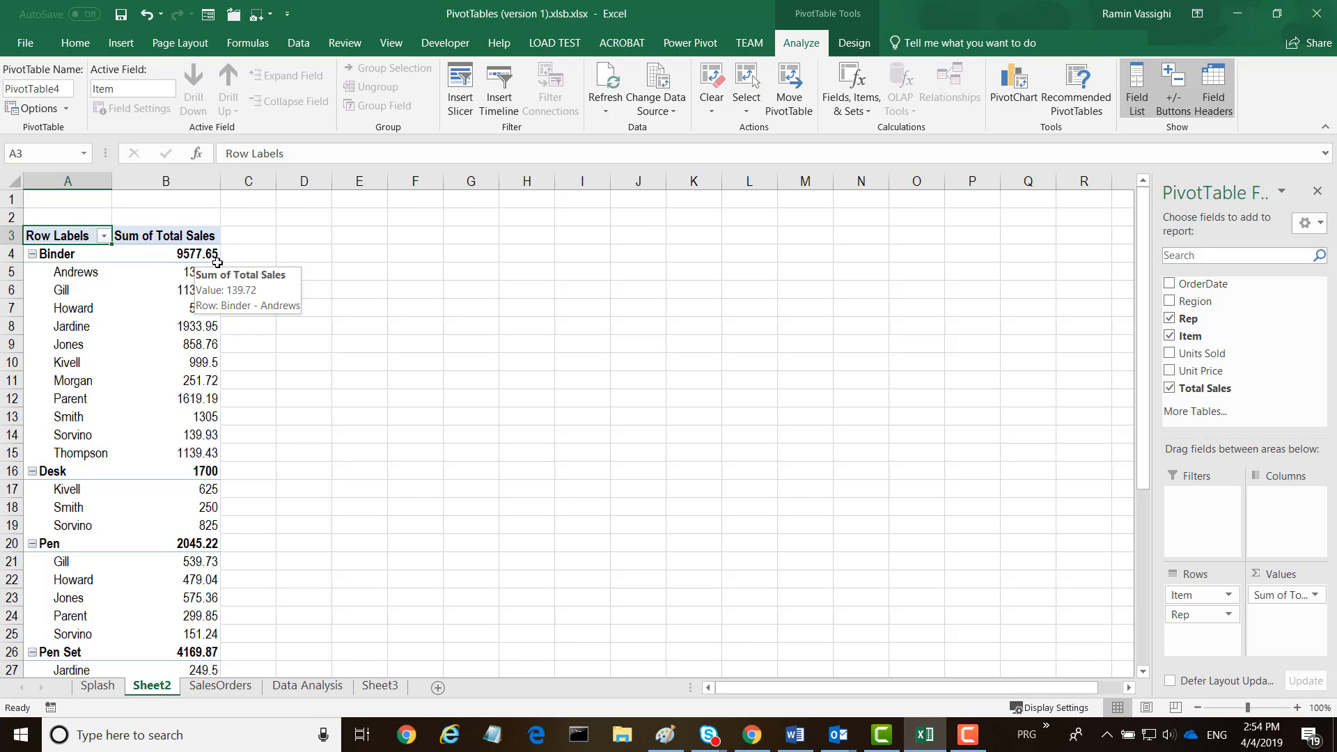
Check the Binder sales figures per rep and move the Rep field from the rows to the columns.
drag(201, 273, 195, 458)
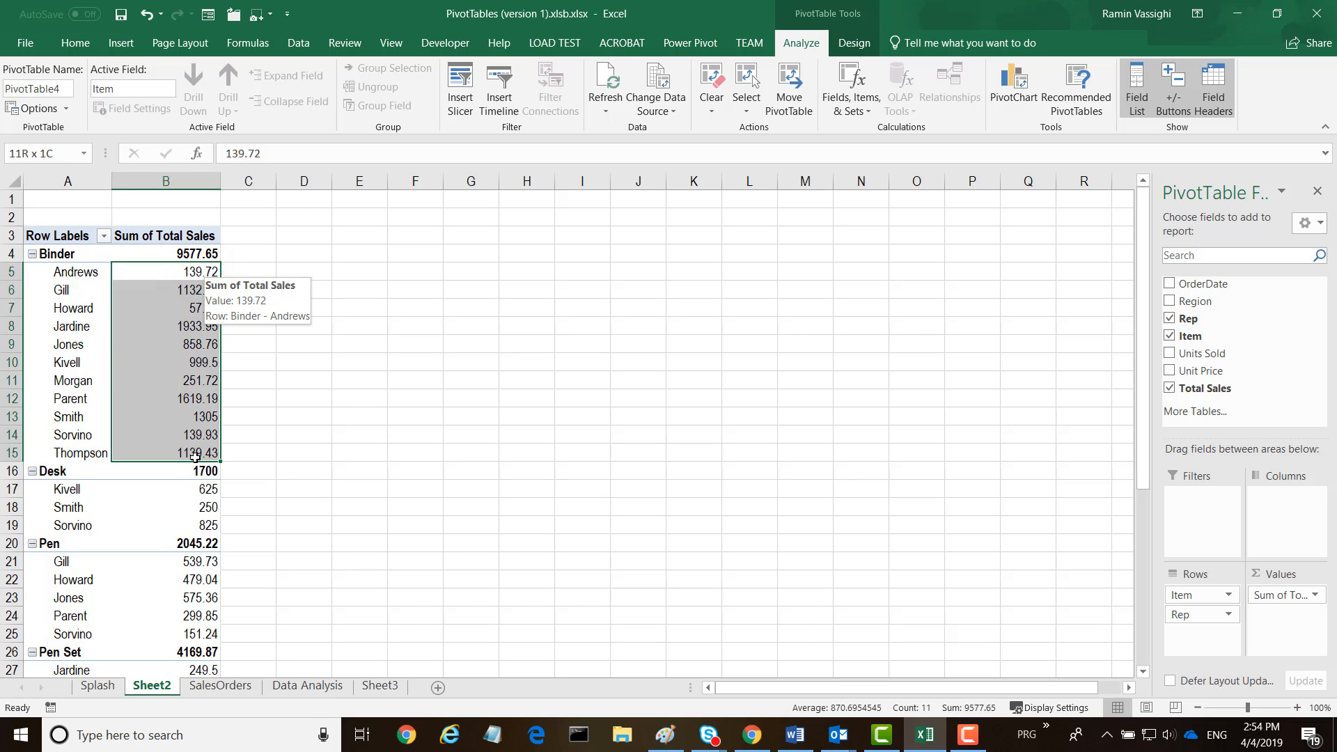
click(277, 291)
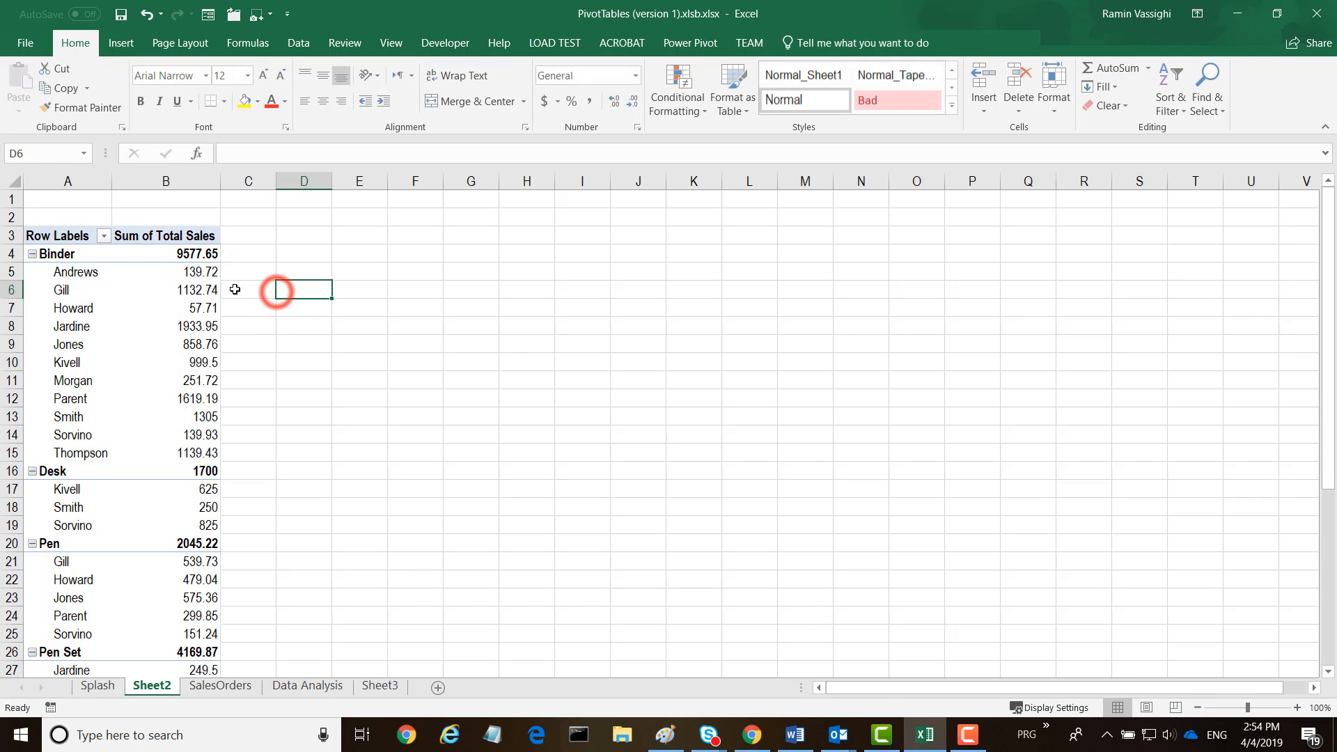
click(165, 275)
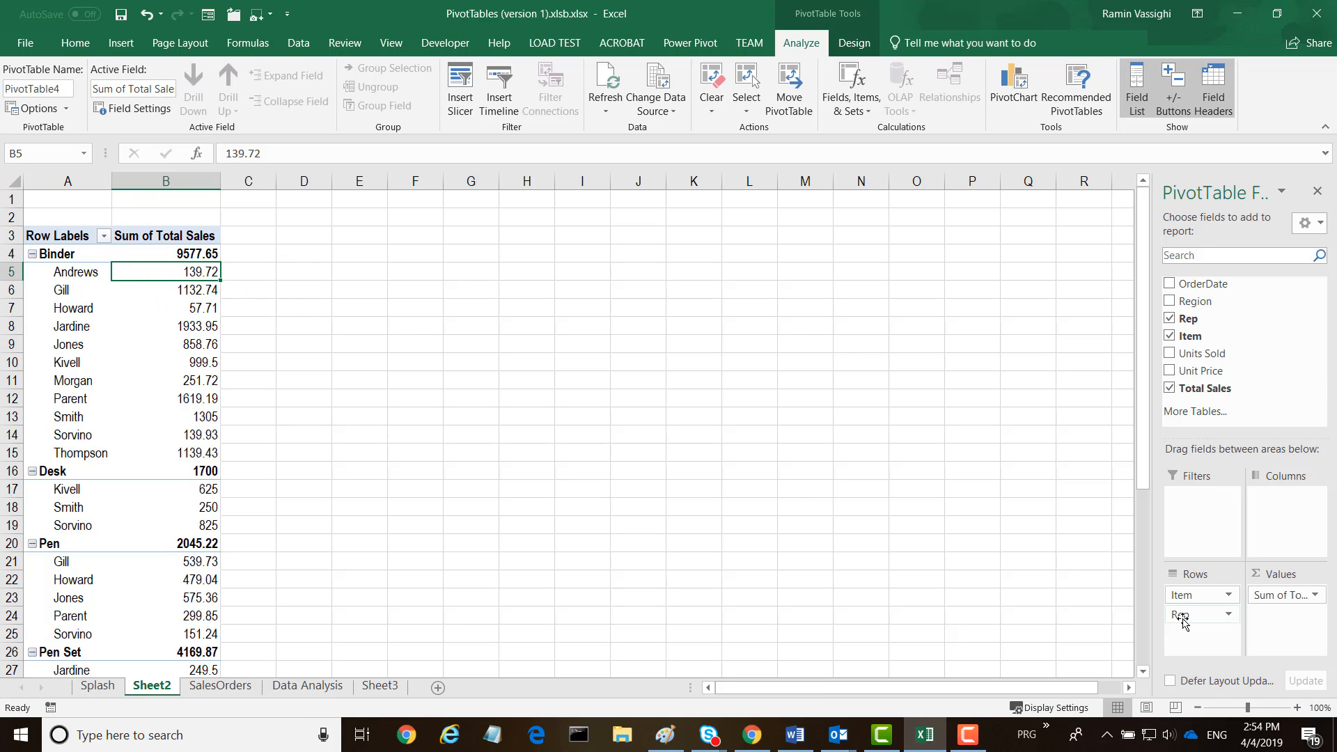
drag(1183, 620, 1222, 597)
drag(1285, 530, 1265, 508)
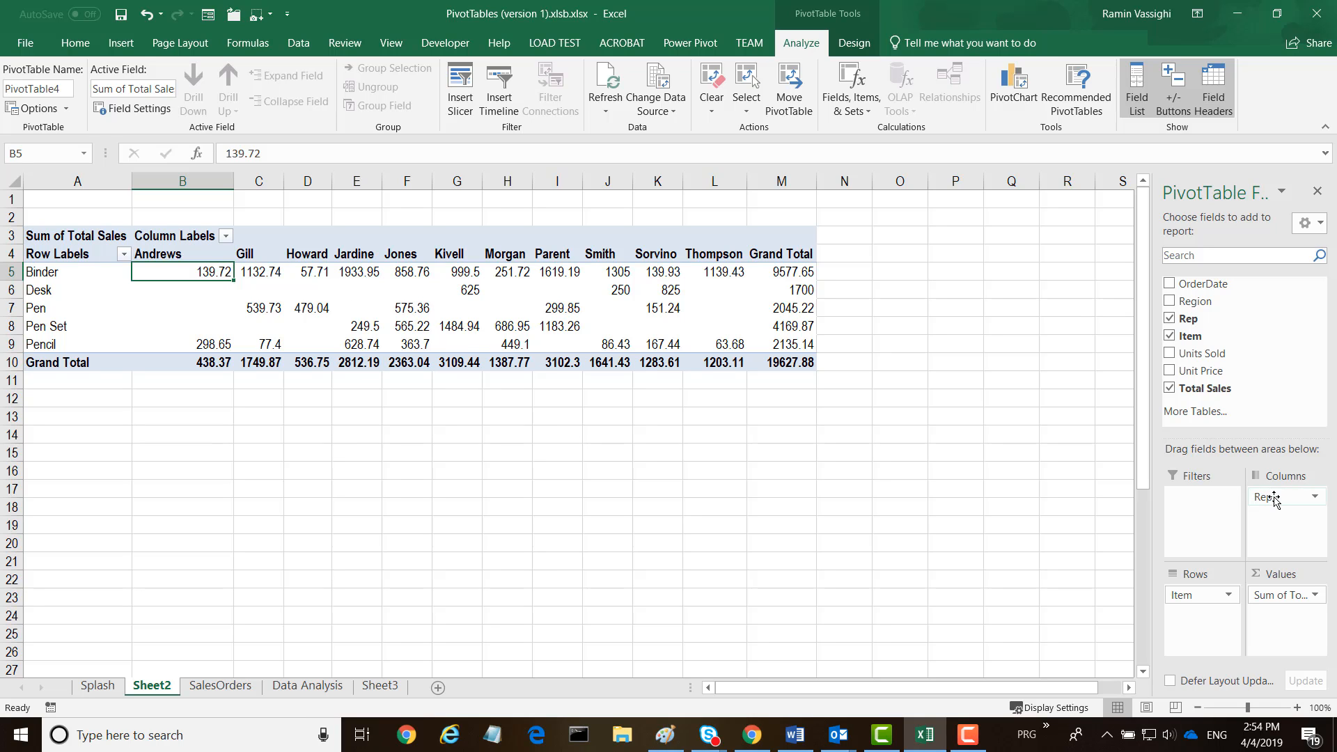
Return the Rep field to the PivotTable rows and move the Item field to the columns.
drag(1273, 498, 1201, 615)
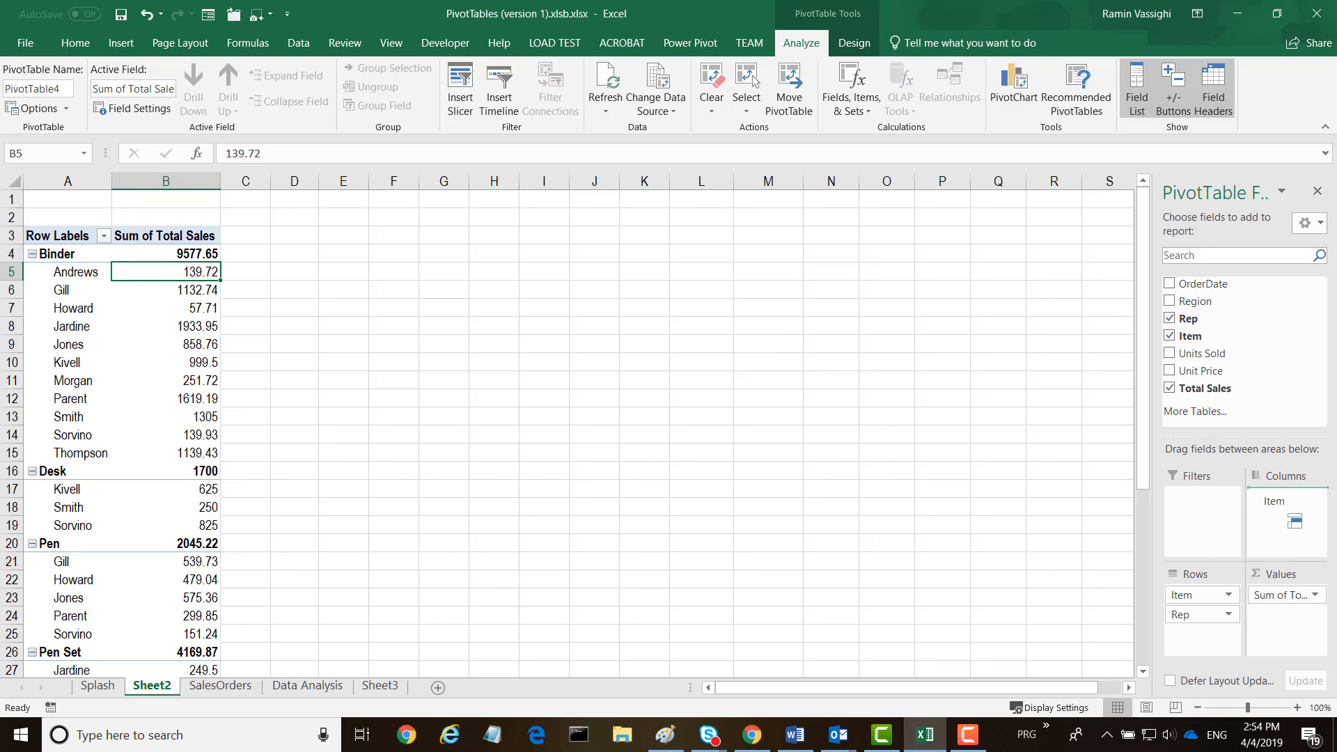
drag(1294, 521, 1294, 519)
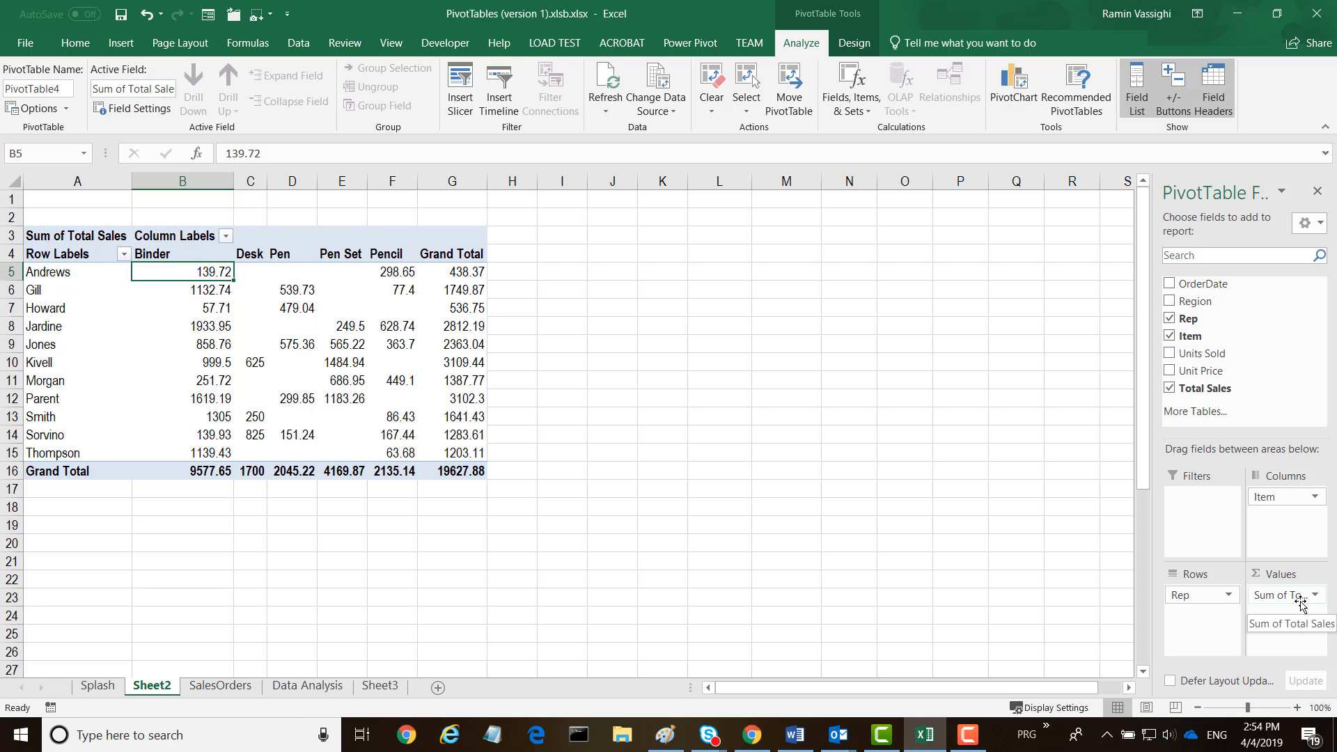
Replace Total Sales with Units Sold as the summarized value of the PivotTable.
drag(1301, 604, 1184, 388)
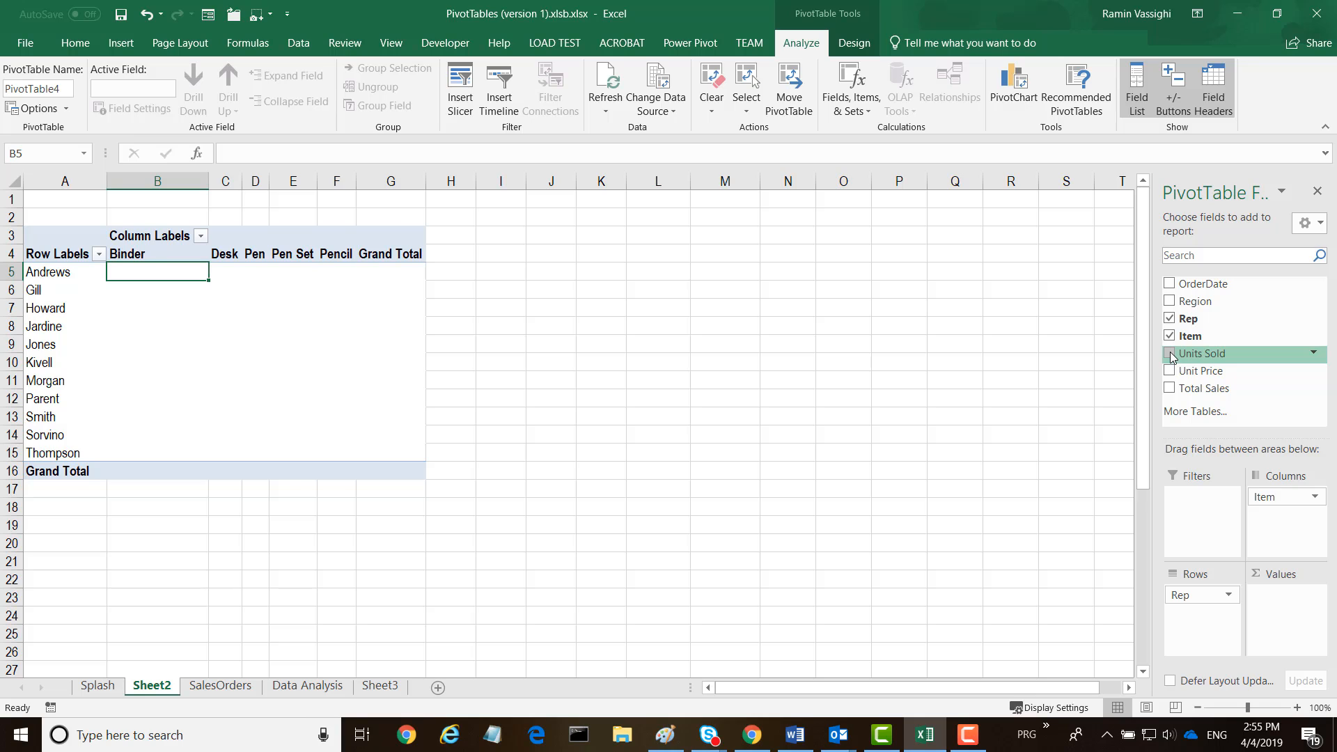
click(1170, 354)
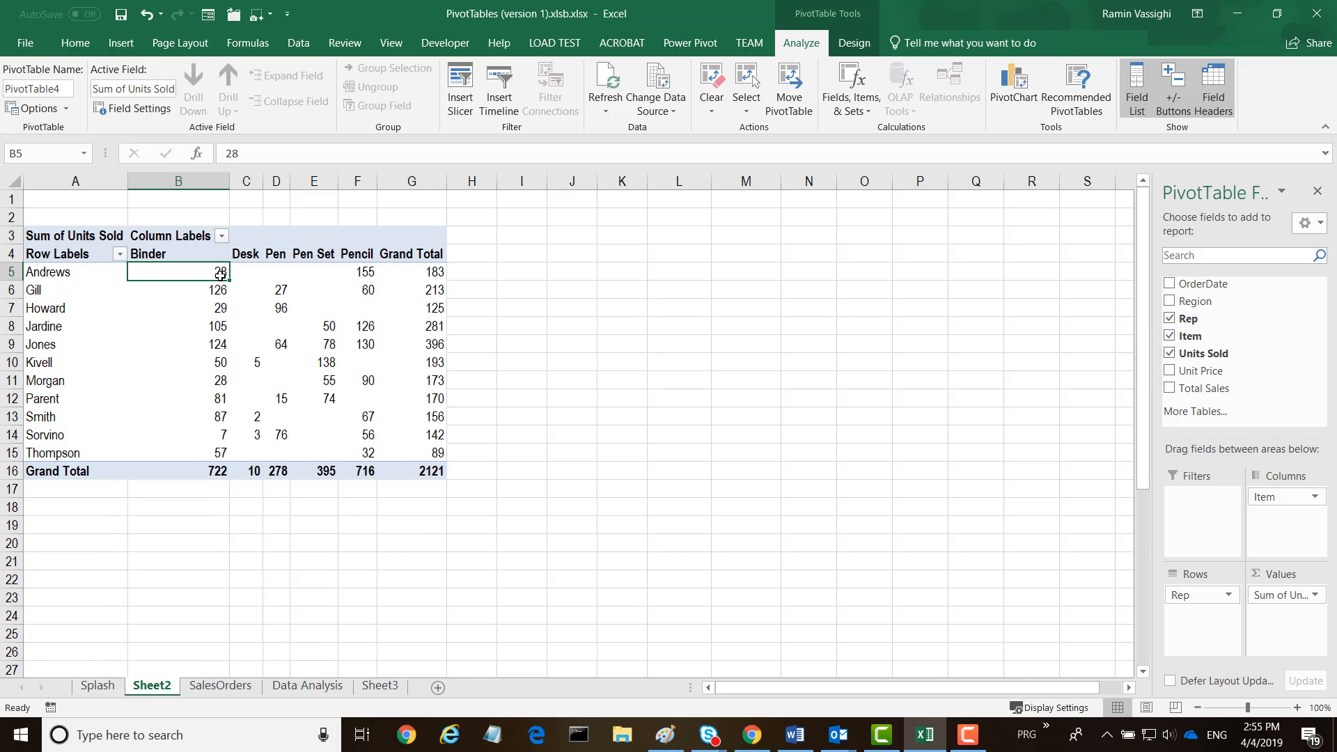
mouse_move(220, 275)
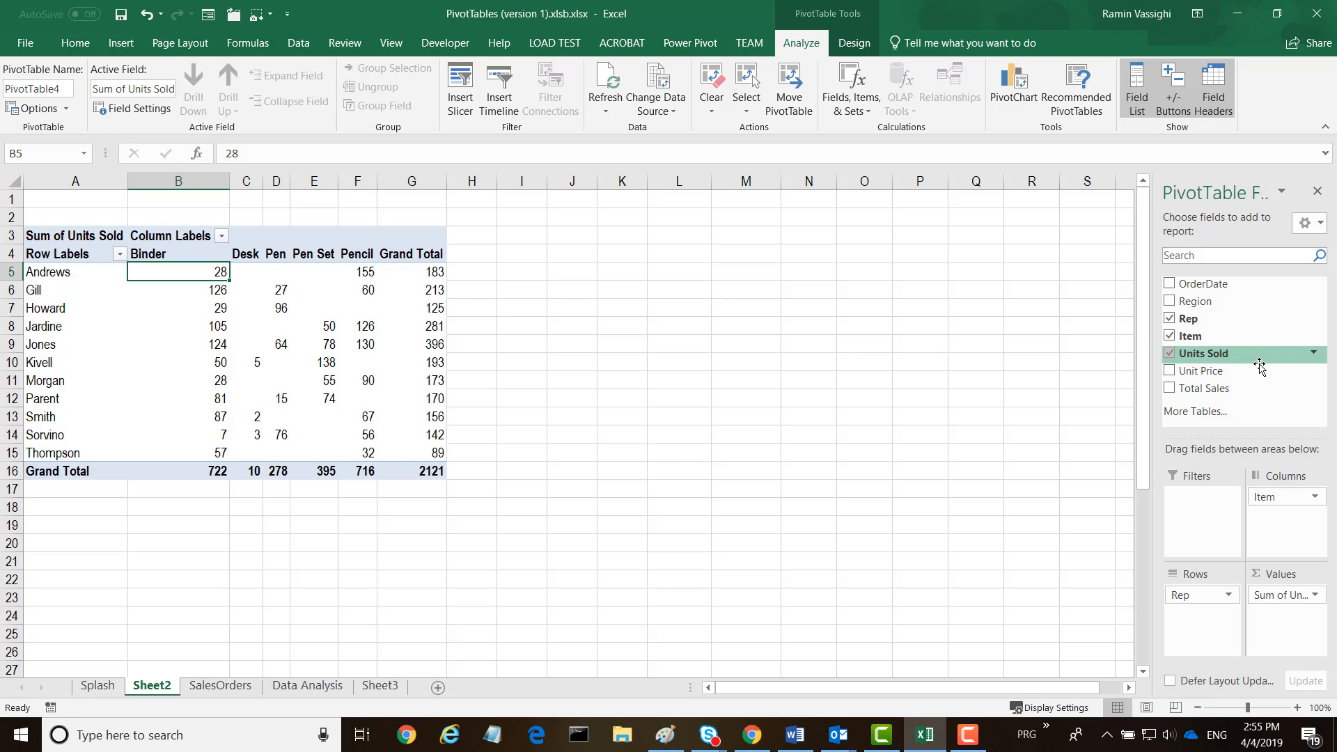
Add the Region field, try it in the columns, and place it as the report filter.
click(1169, 304)
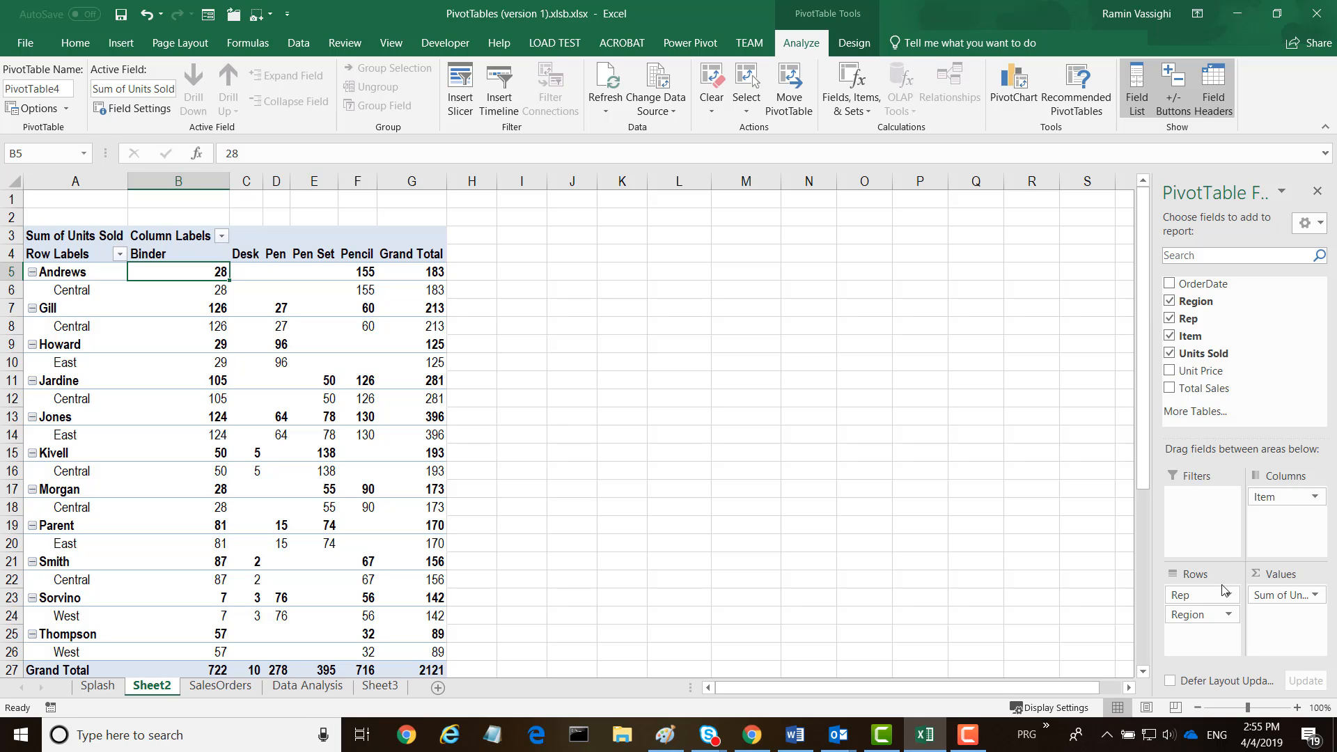
drag(1190, 619, 1271, 523)
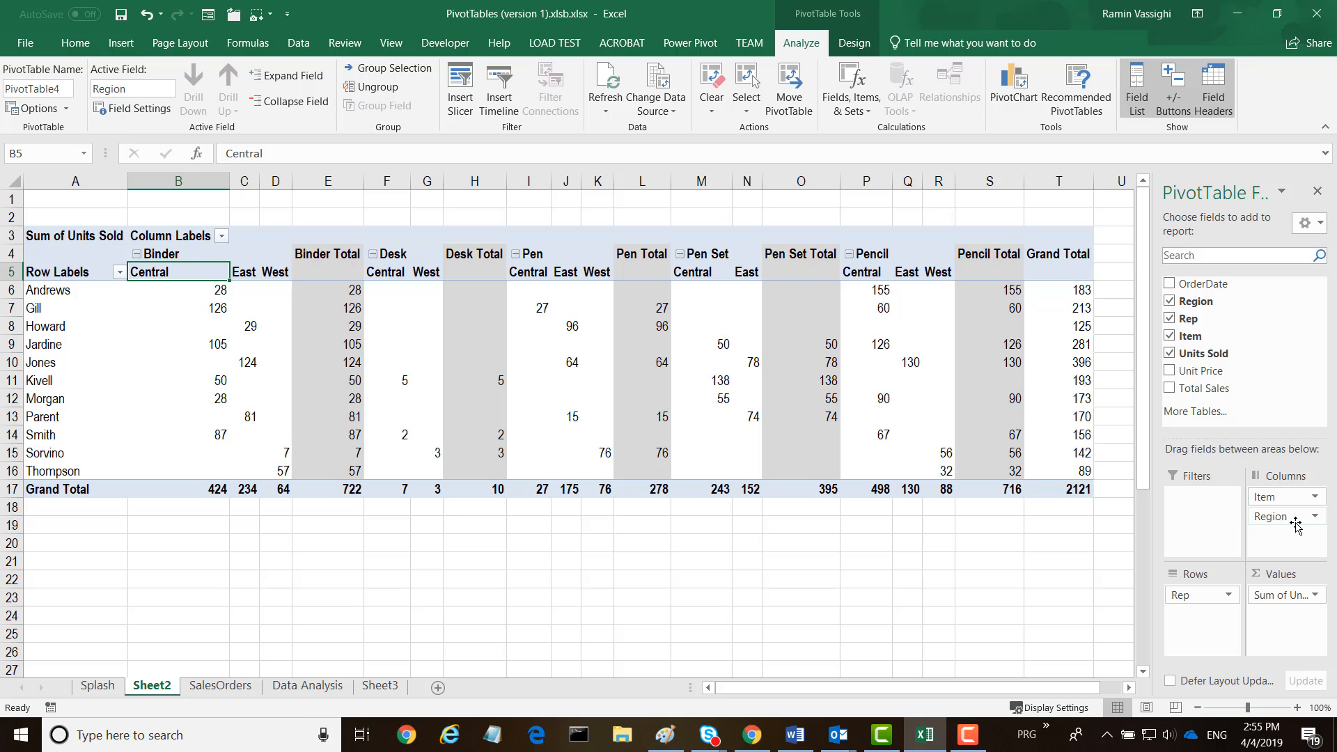
drag(1295, 519, 1212, 518)
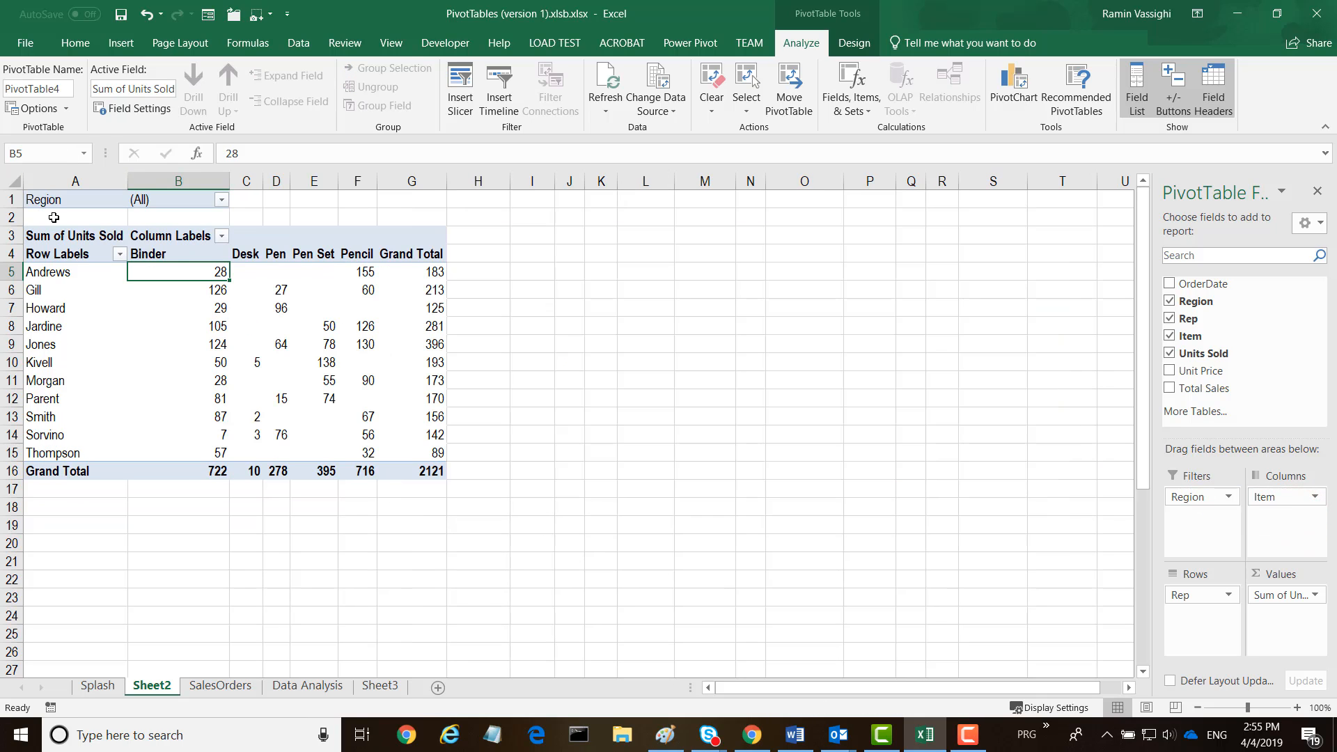
Enable multiple-item selection in the Region report filter and show only the East region.
click(221, 202)
click(31, 395)
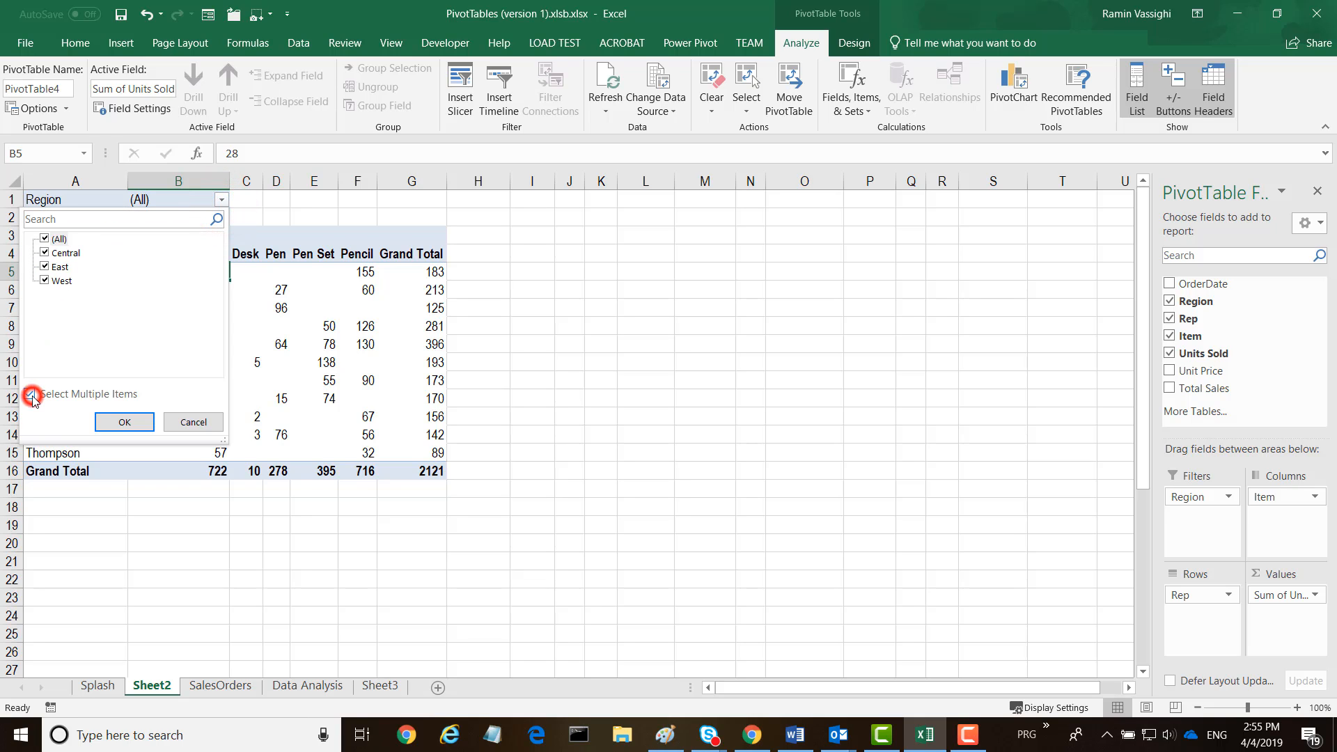
click(45, 240)
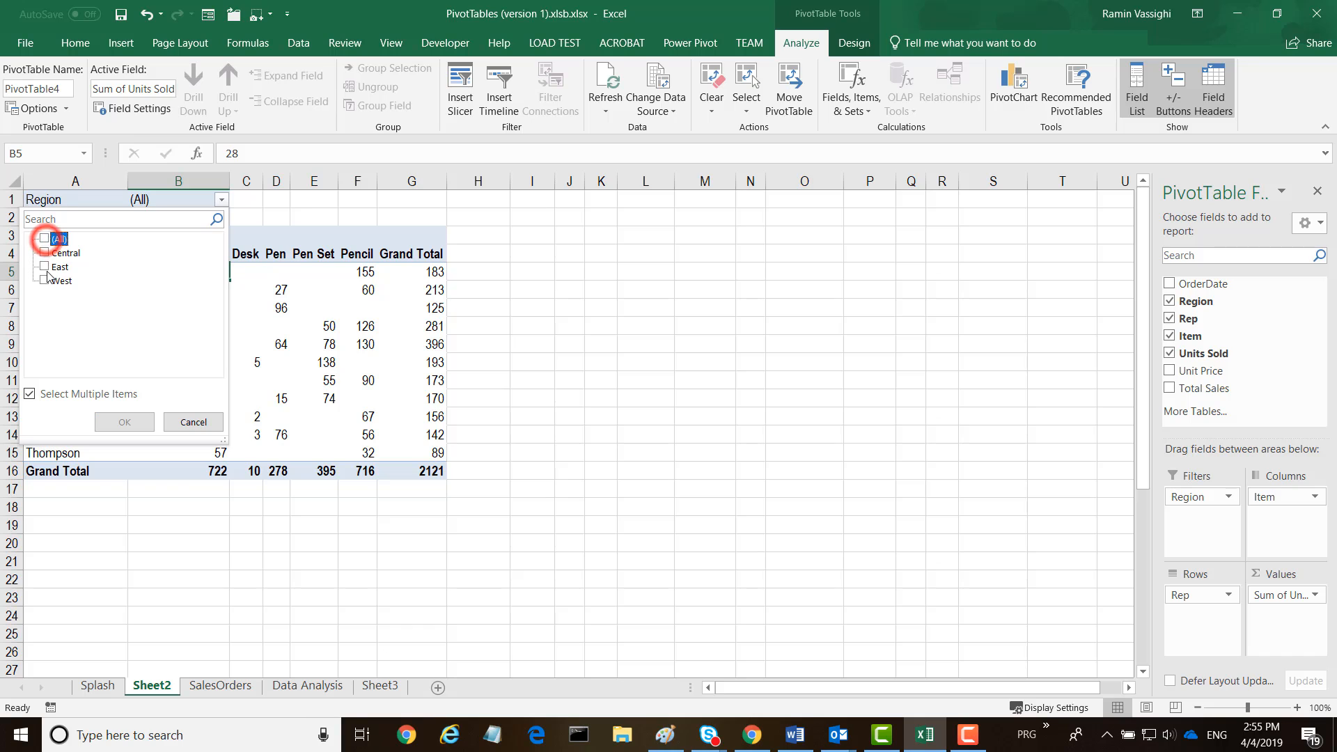
click(45, 267)
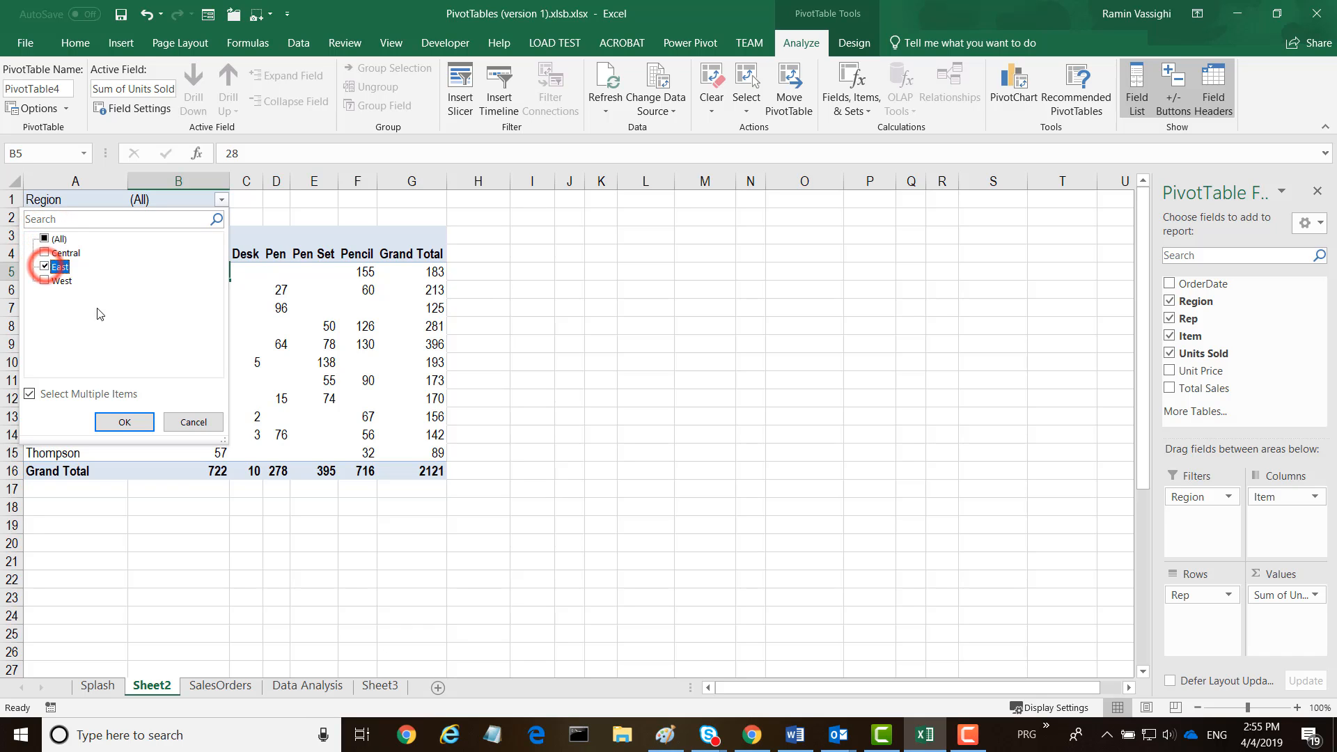
click(125, 423)
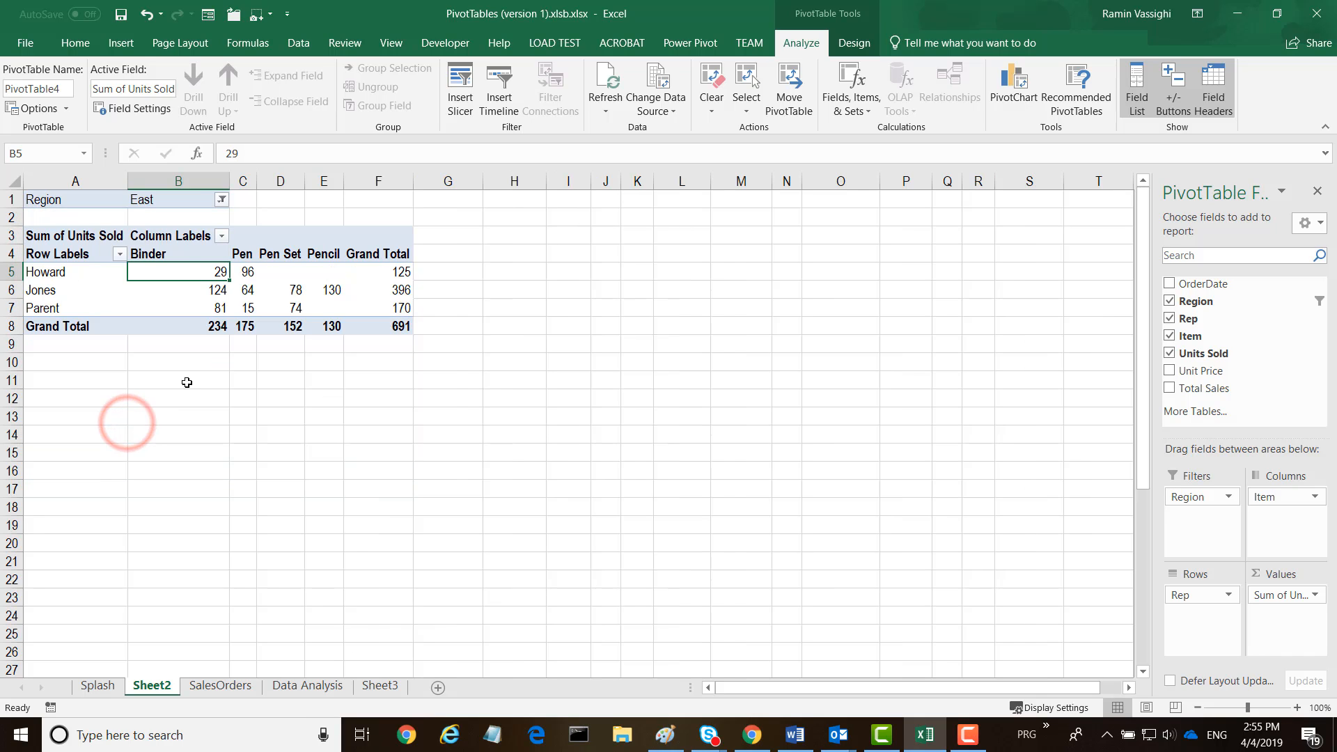
Change the Region report filter to show only West instead of East.
click(222, 200)
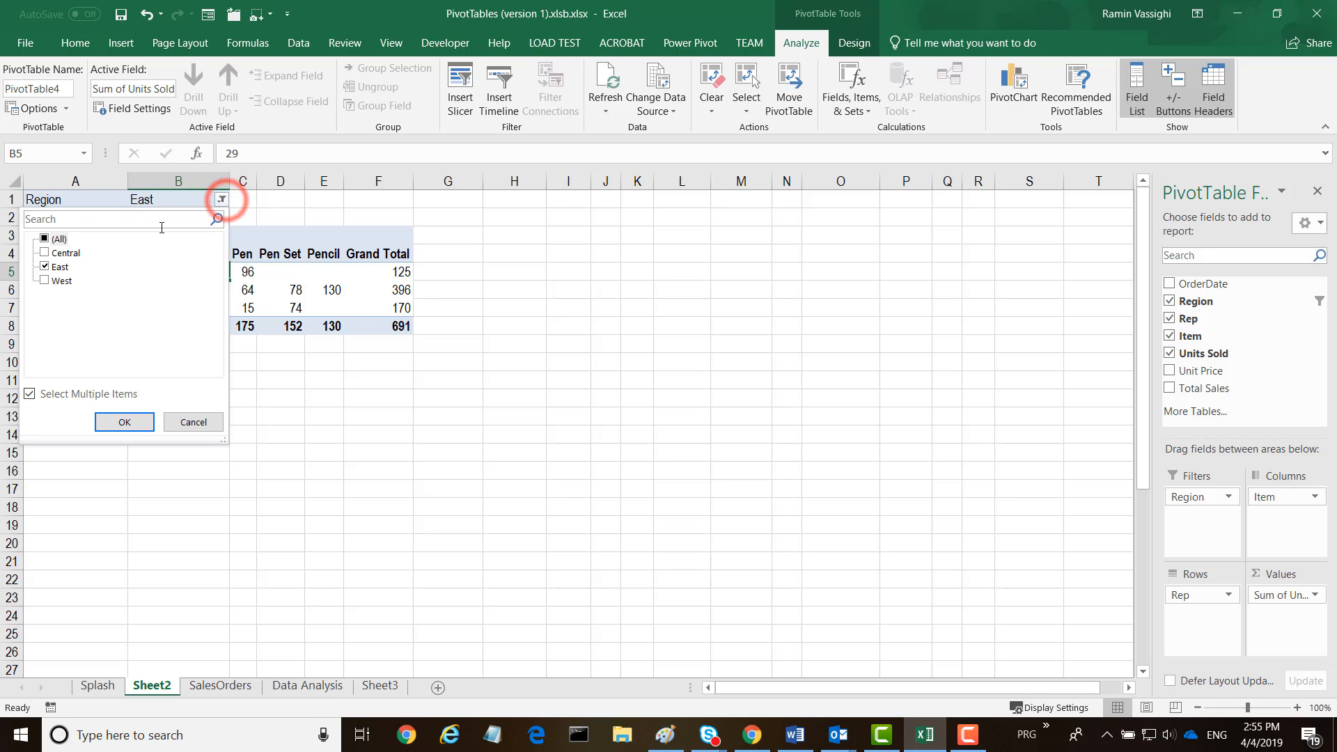
click(46, 280)
click(45, 266)
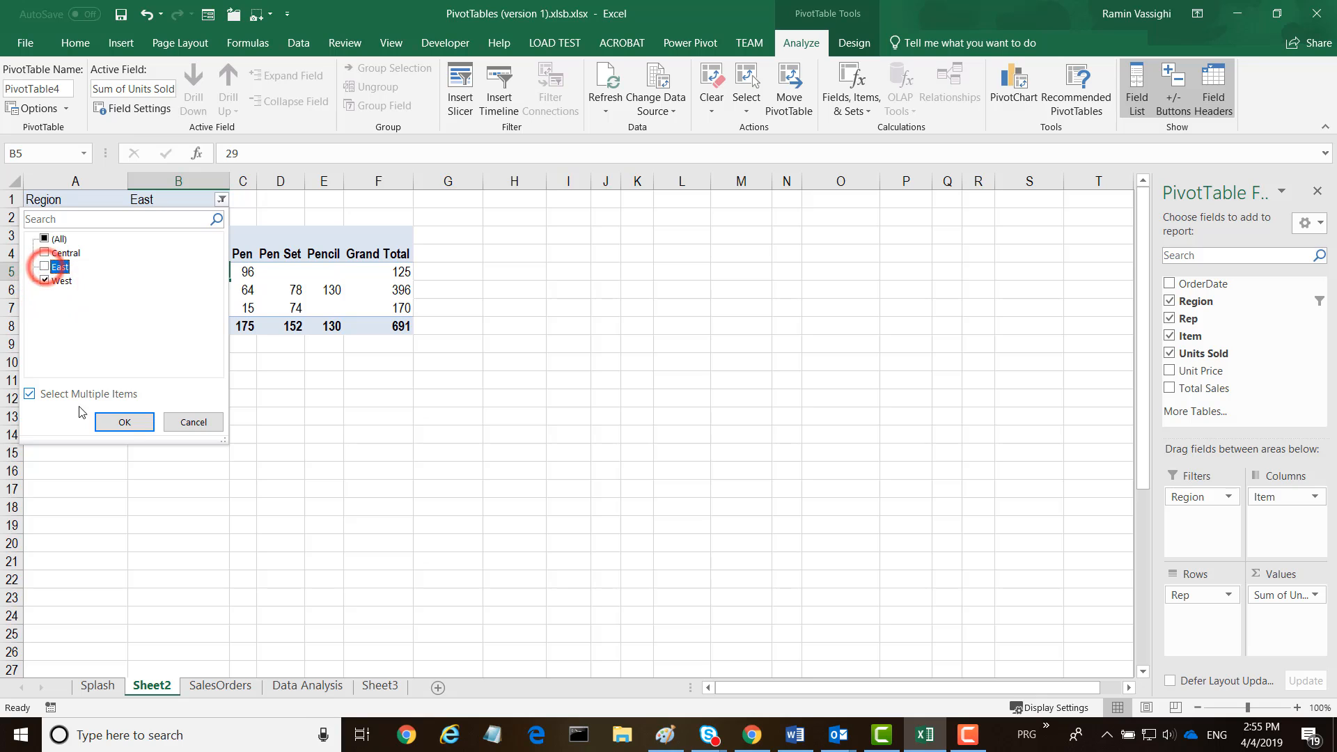
click(126, 429)
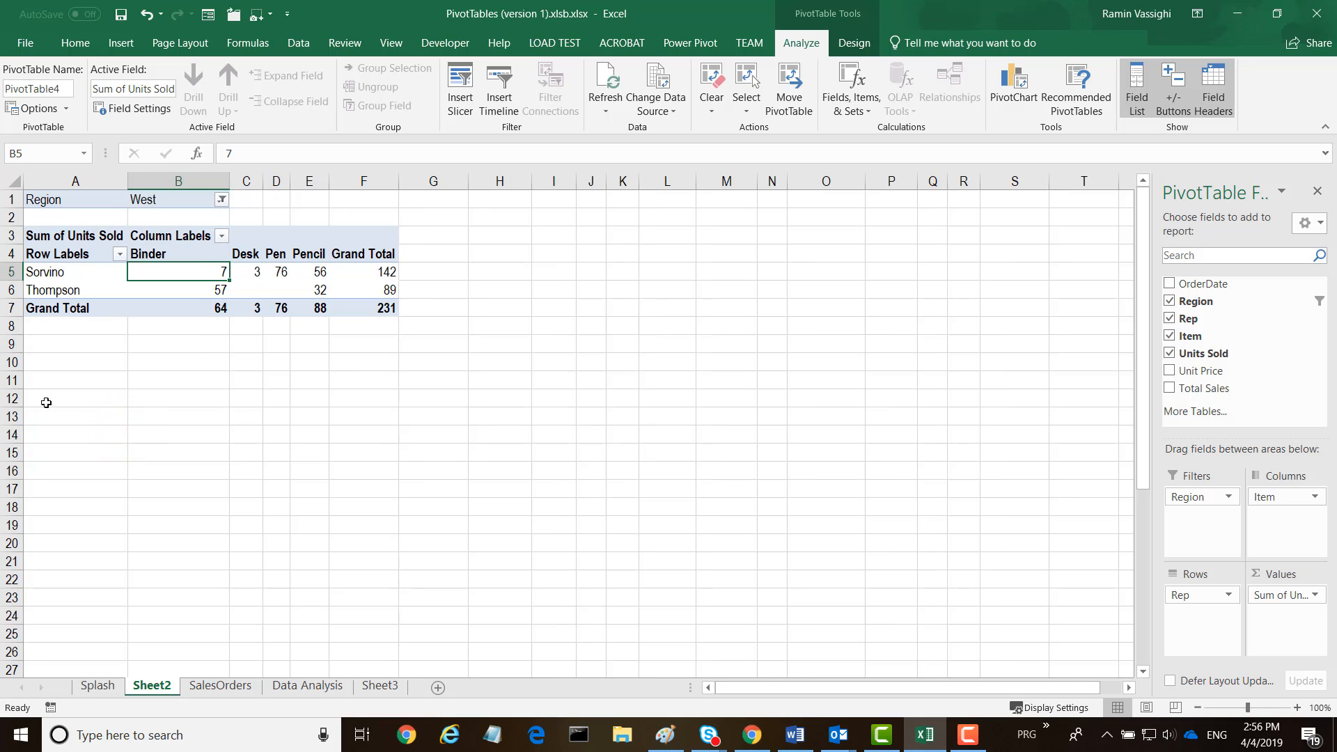
Add OrderDate to the PivotTable rows and expand the 2014 entries to their quarters.
click(1169, 284)
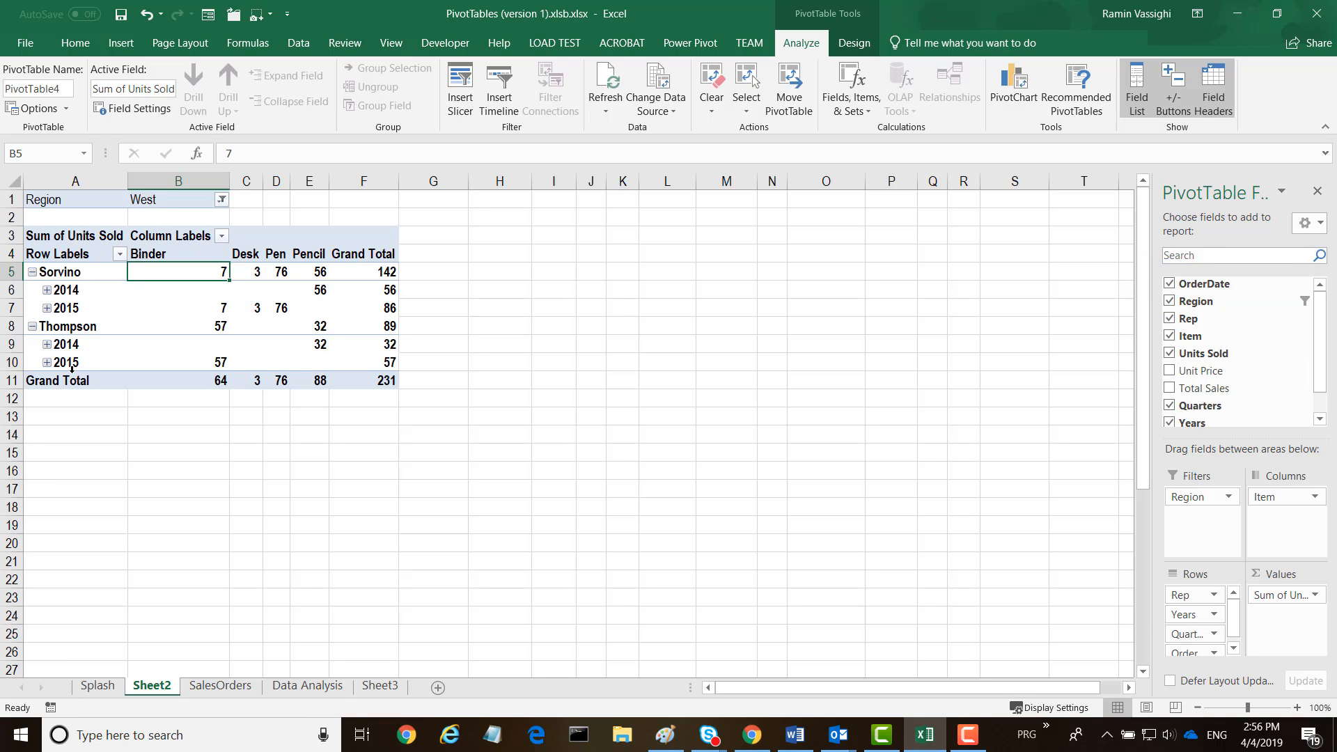
click(47, 290)
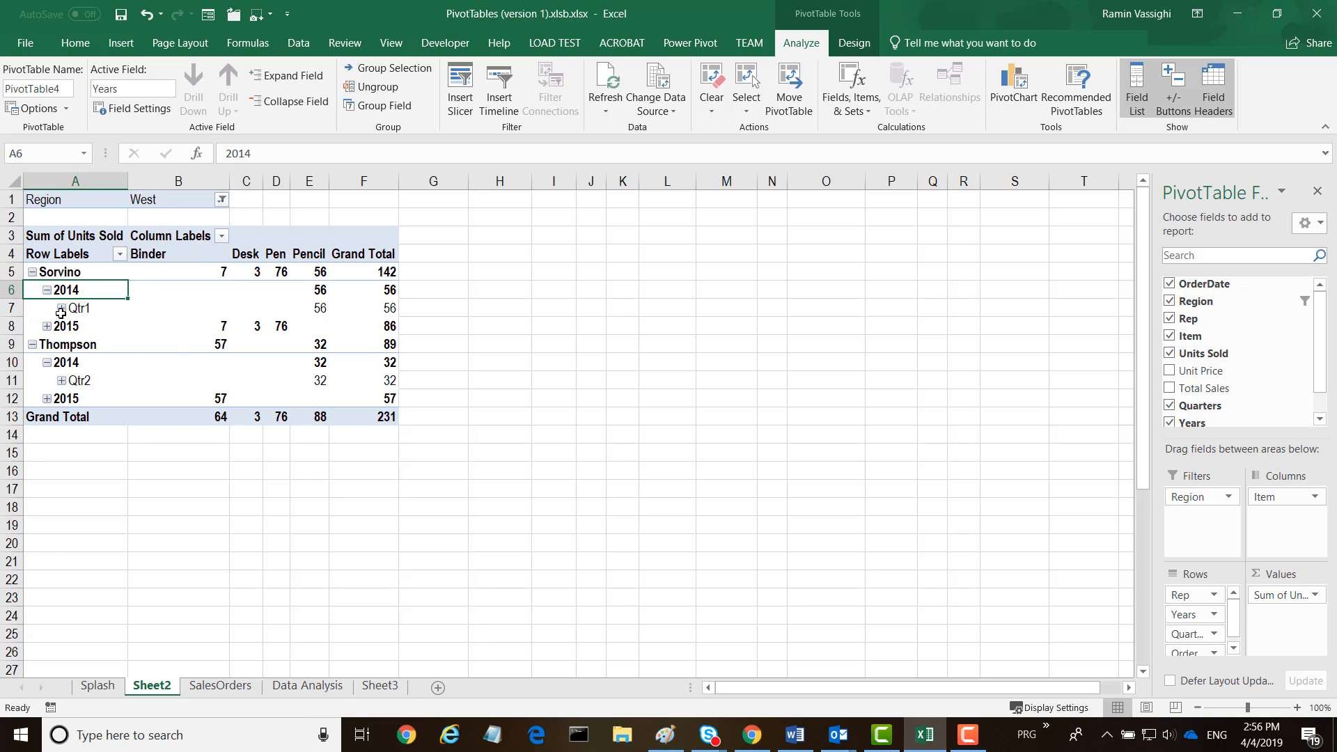
Expand Sorvino's 2014 Qtr1 to its months and change the Region report filter to show only East.
click(60, 312)
click(61, 311)
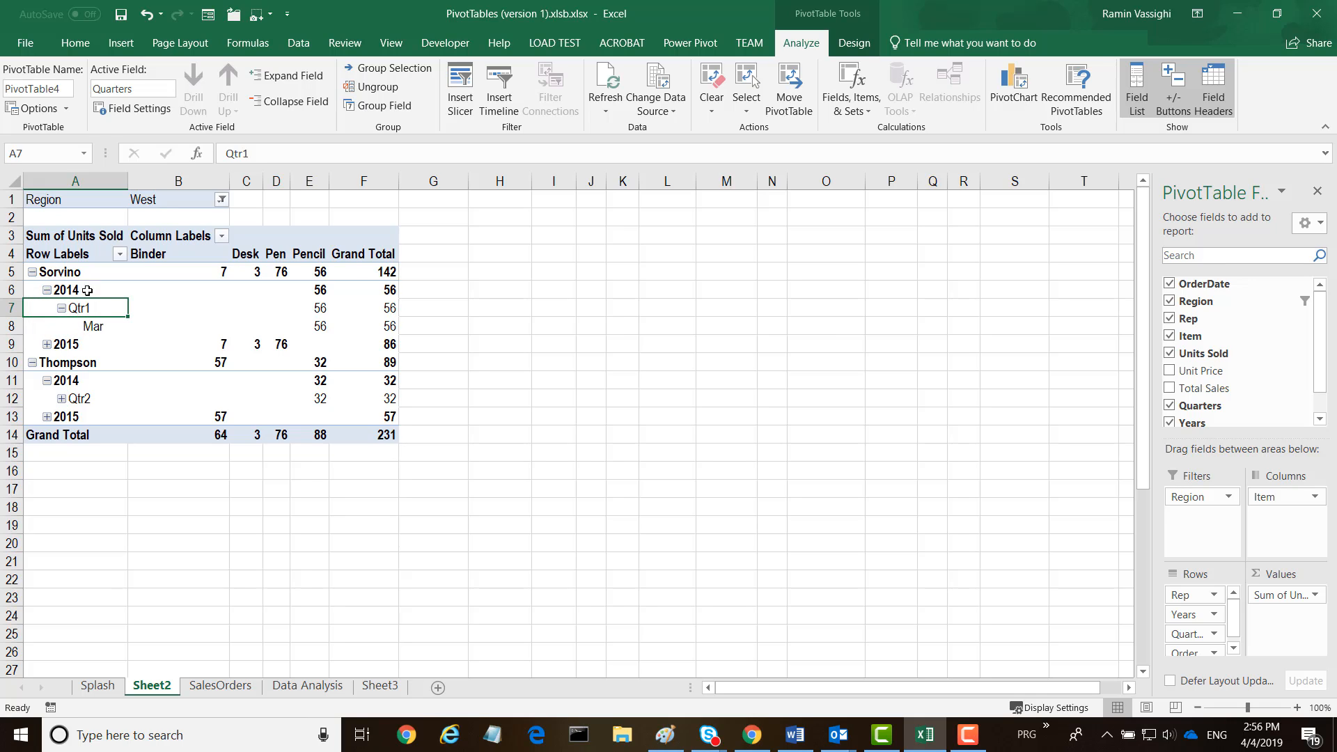
click(222, 200)
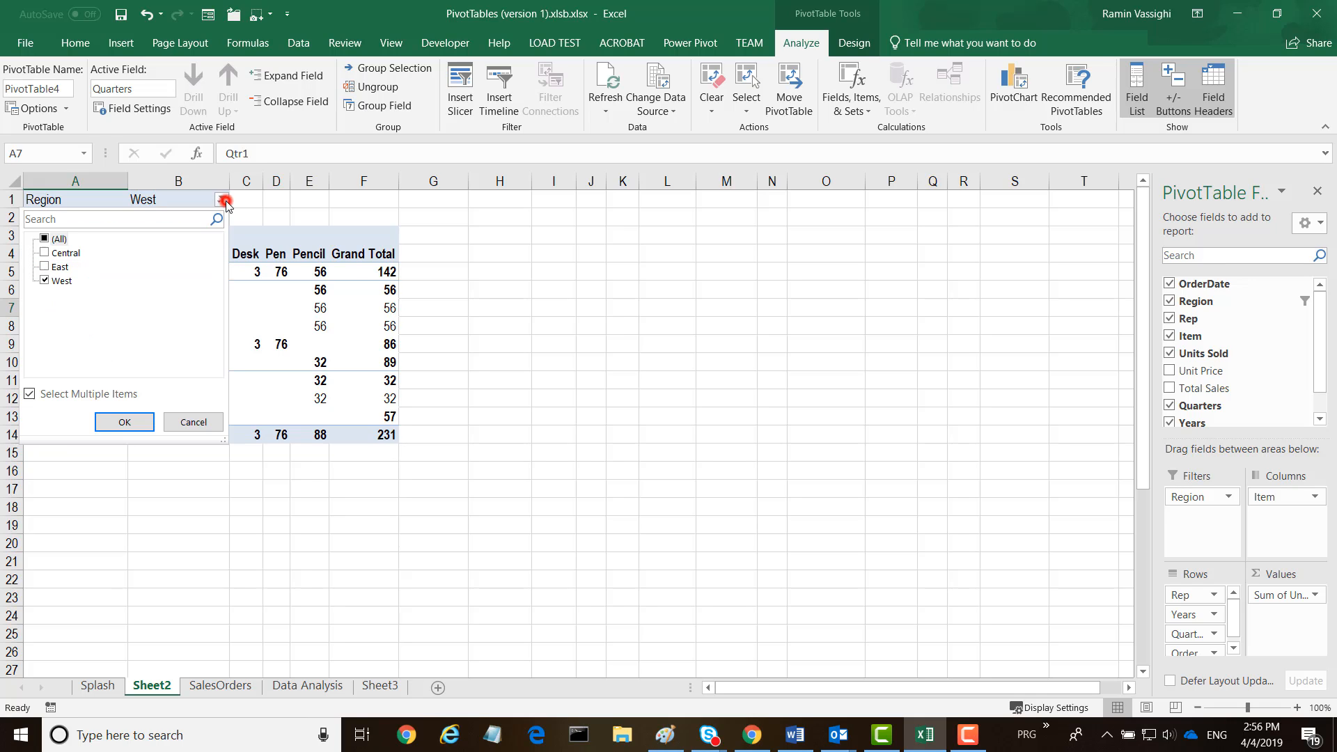
click(44, 267)
click(45, 281)
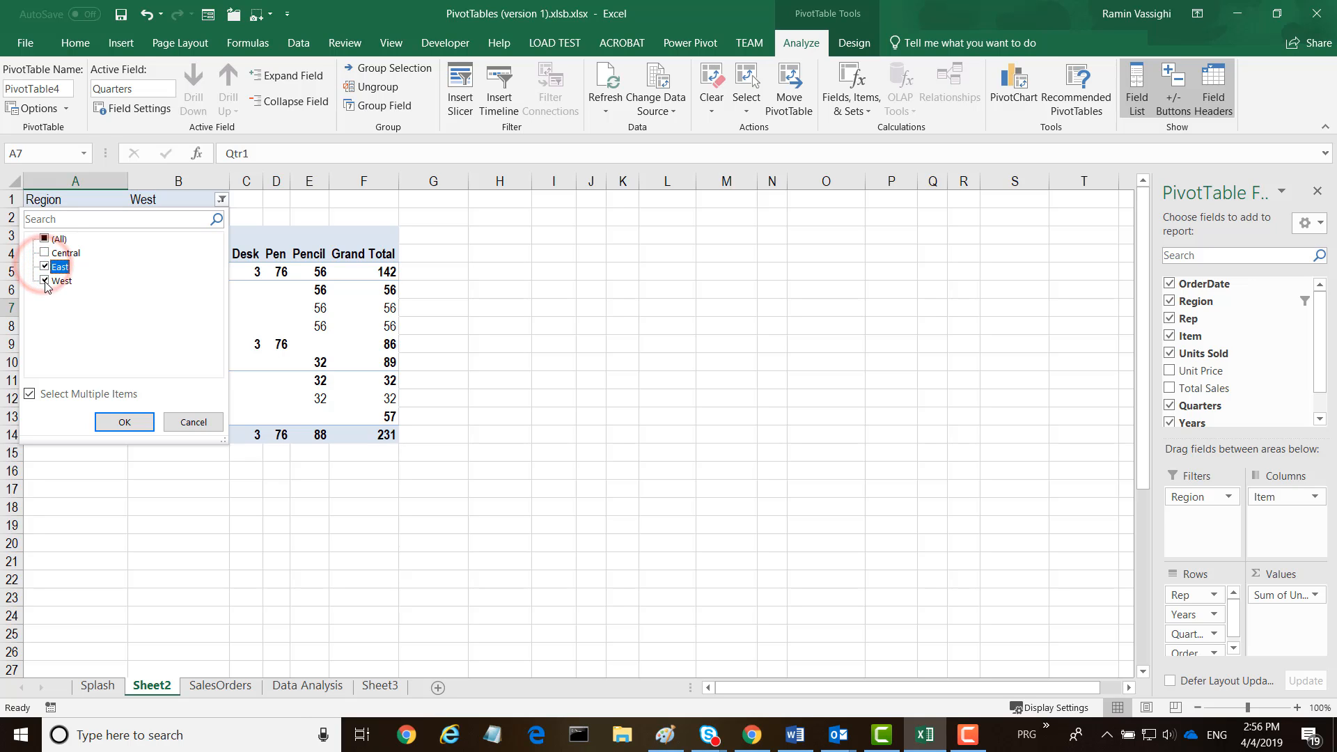
click(127, 423)
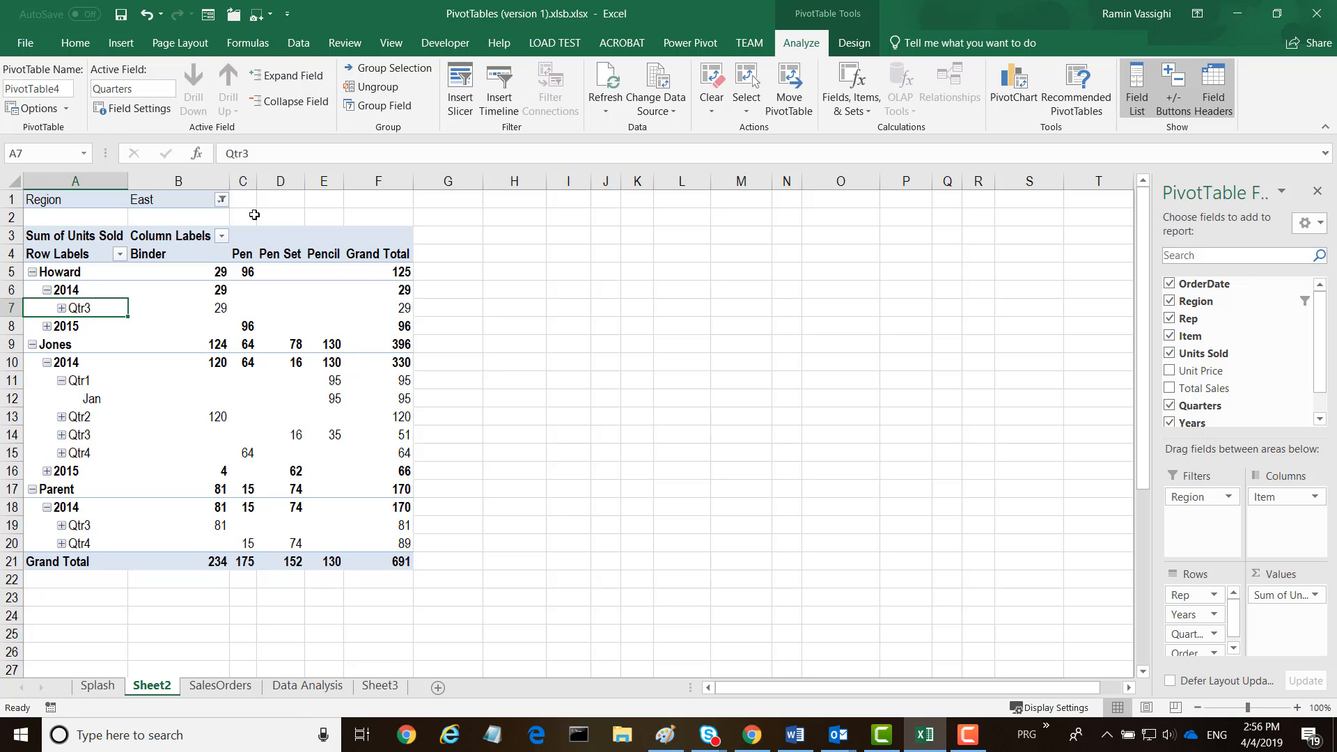
Set the Region report filter to include all regions.
click(221, 200)
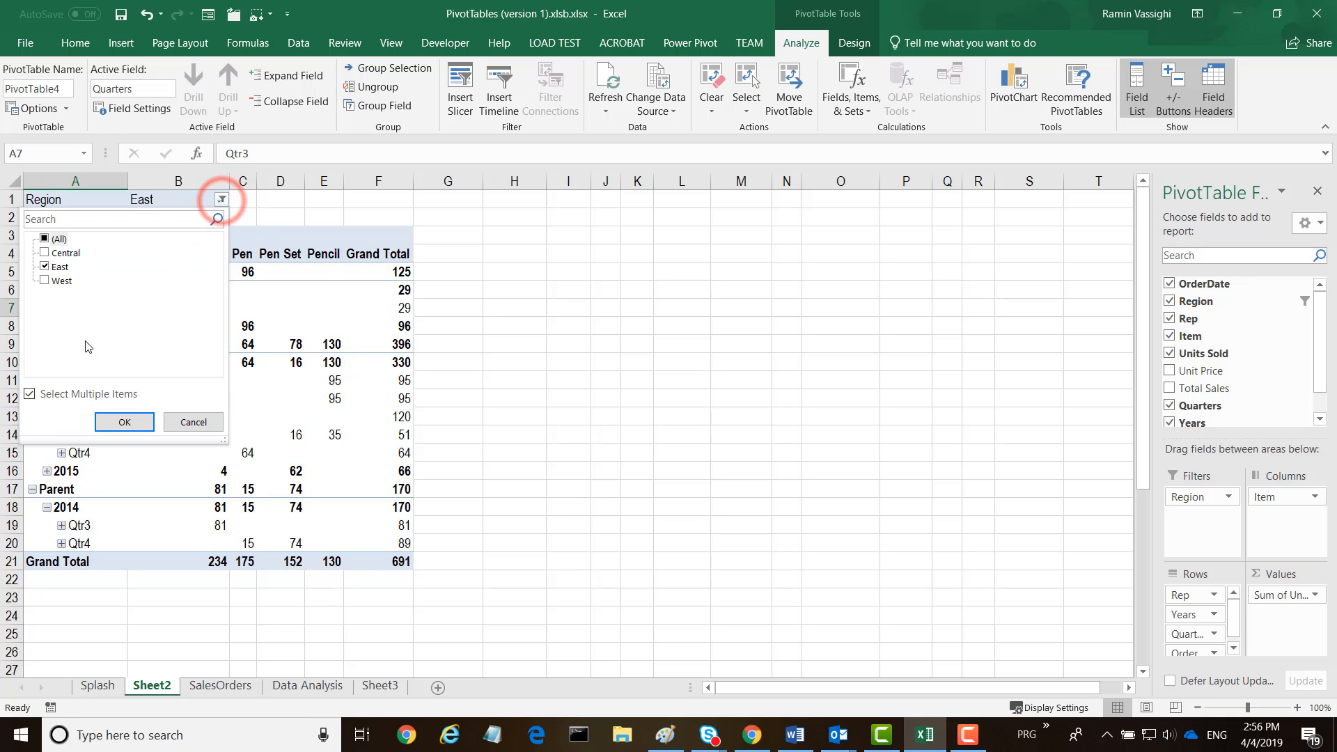
click(45, 240)
click(119, 422)
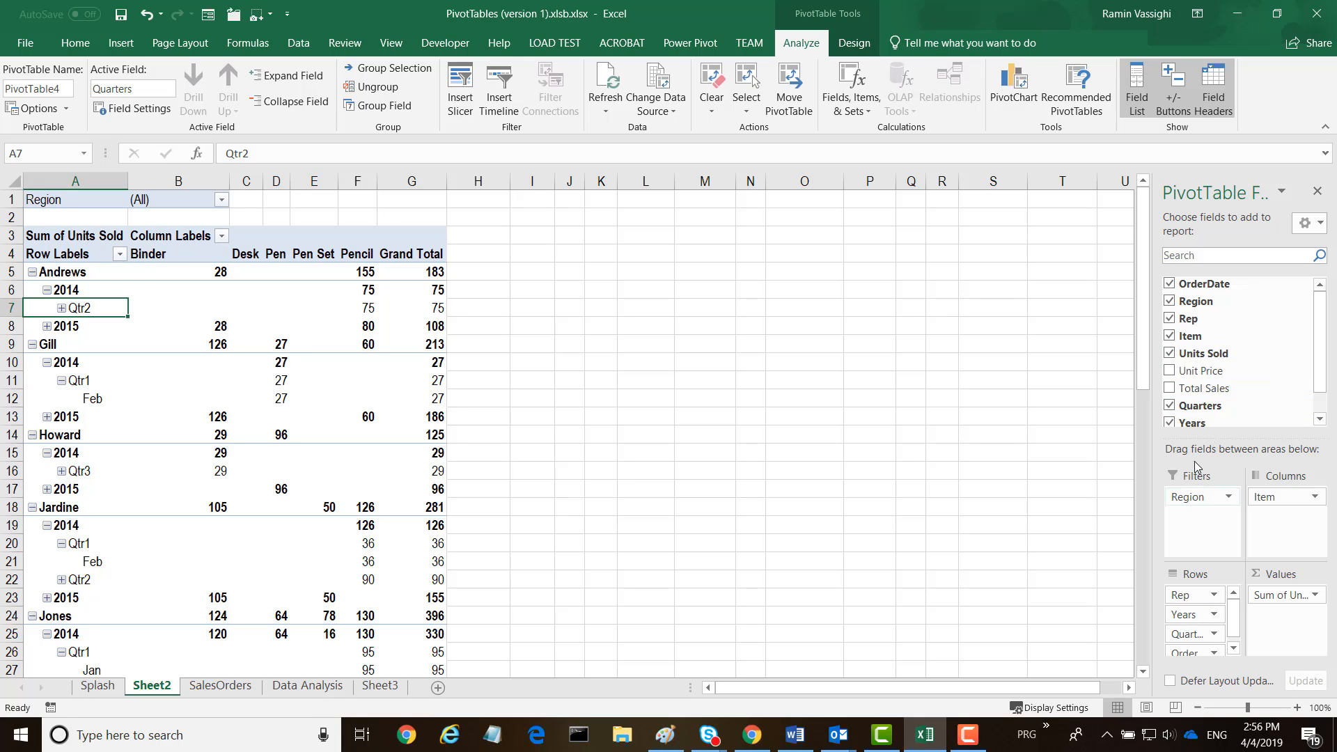
Remove every field except Units Sold from the PivotTable and add Region back as the row field.
click(1170, 406)
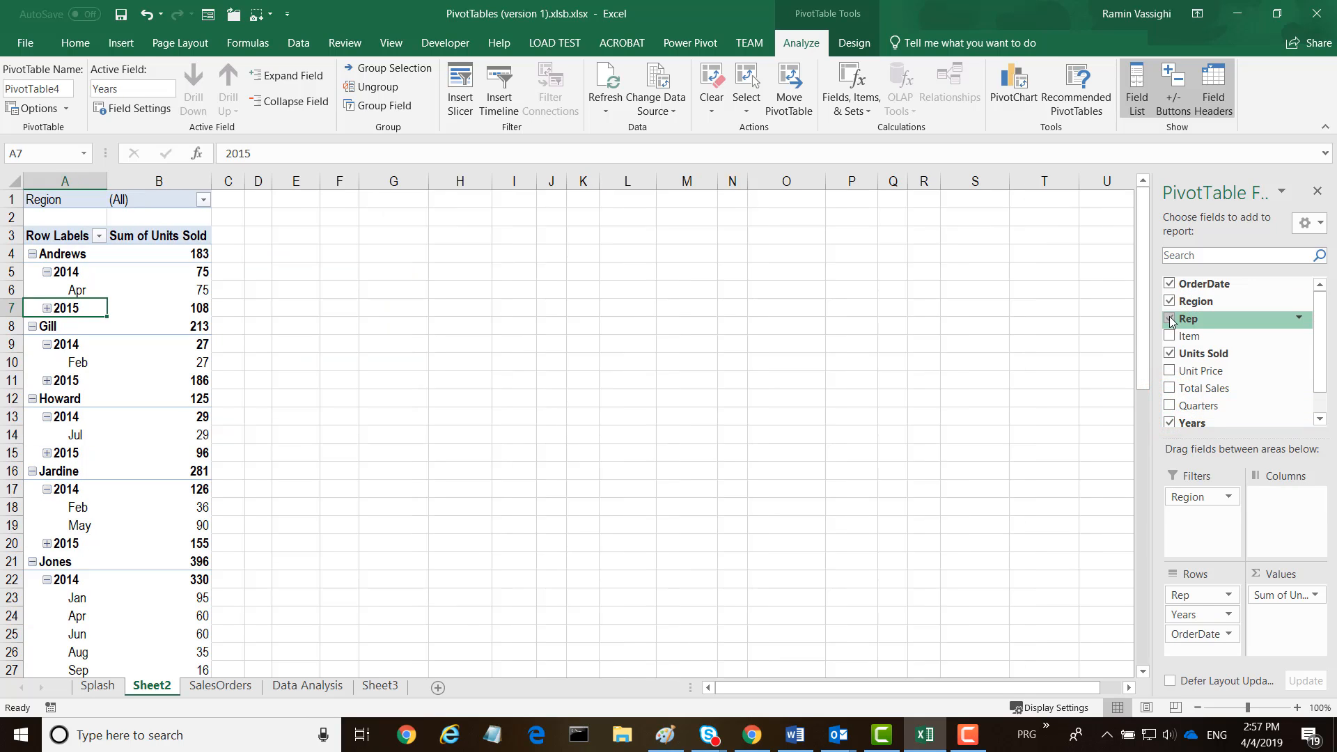
click(1170, 319)
click(1170, 301)
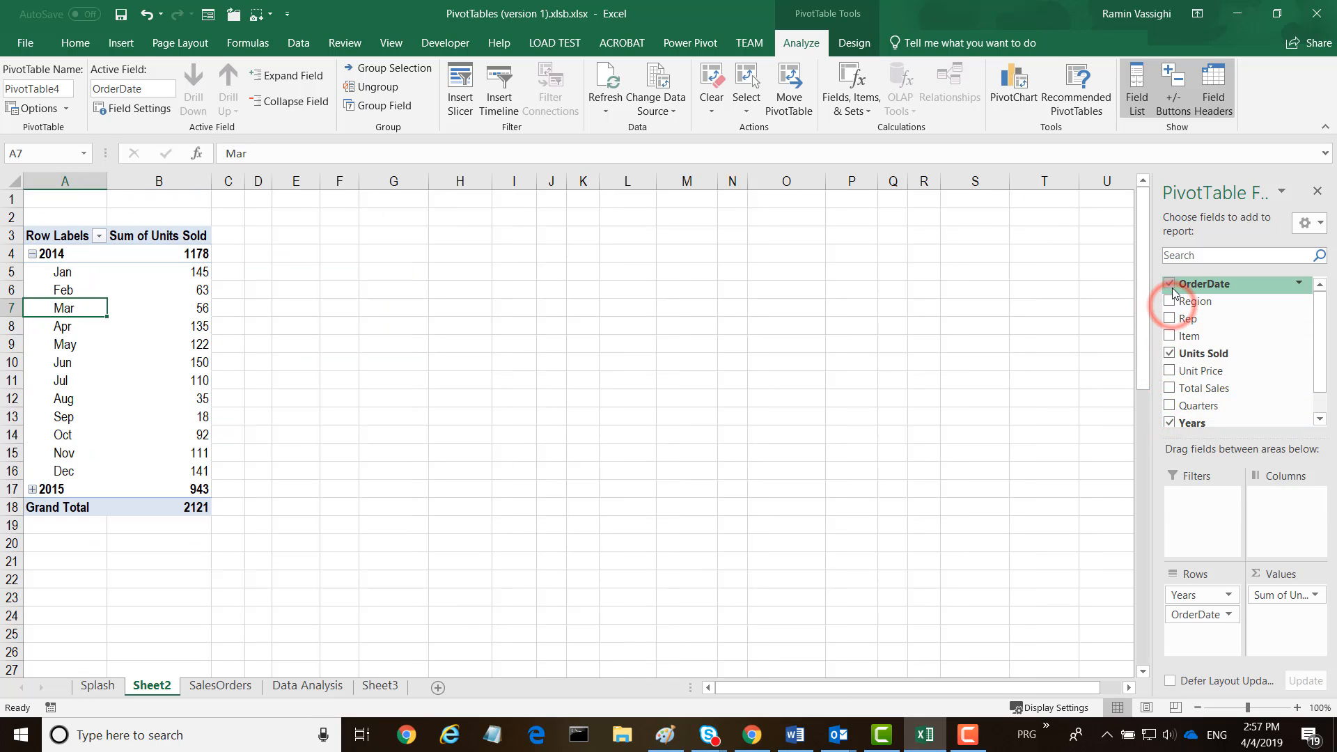
click(1171, 285)
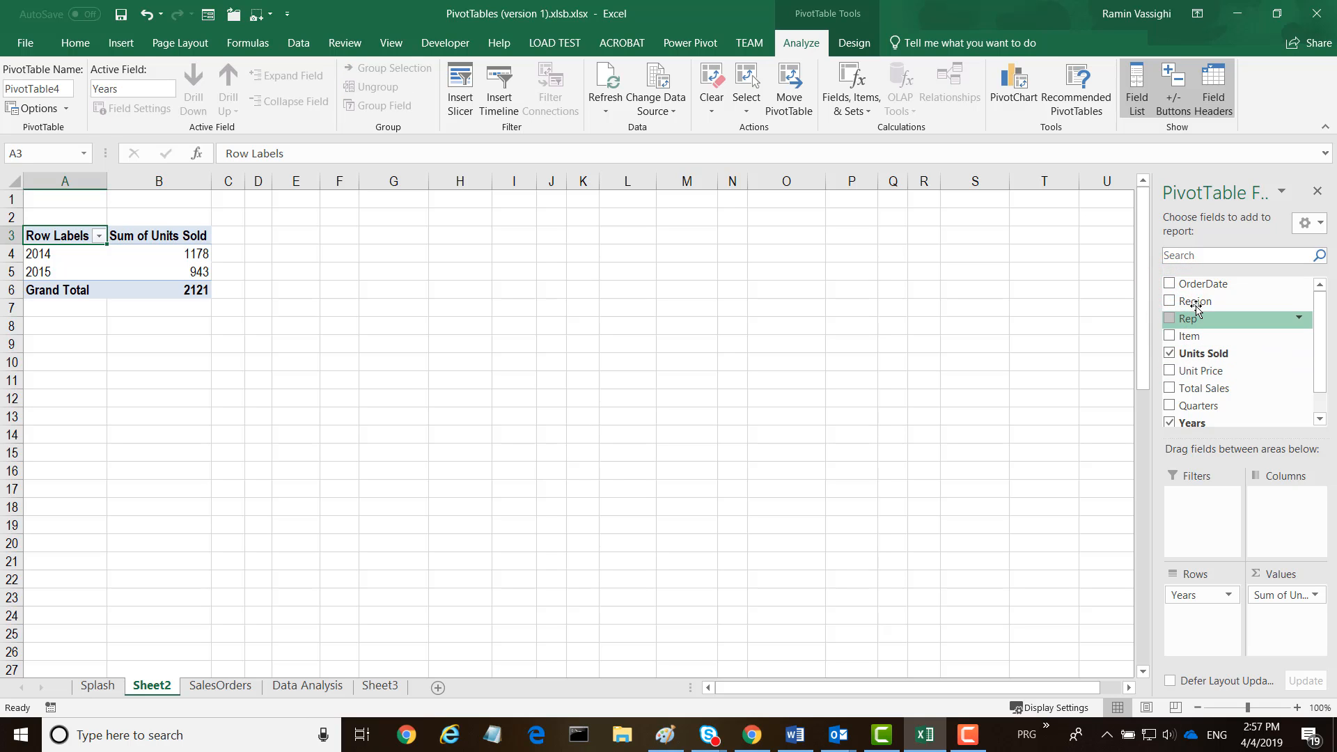
click(1169, 423)
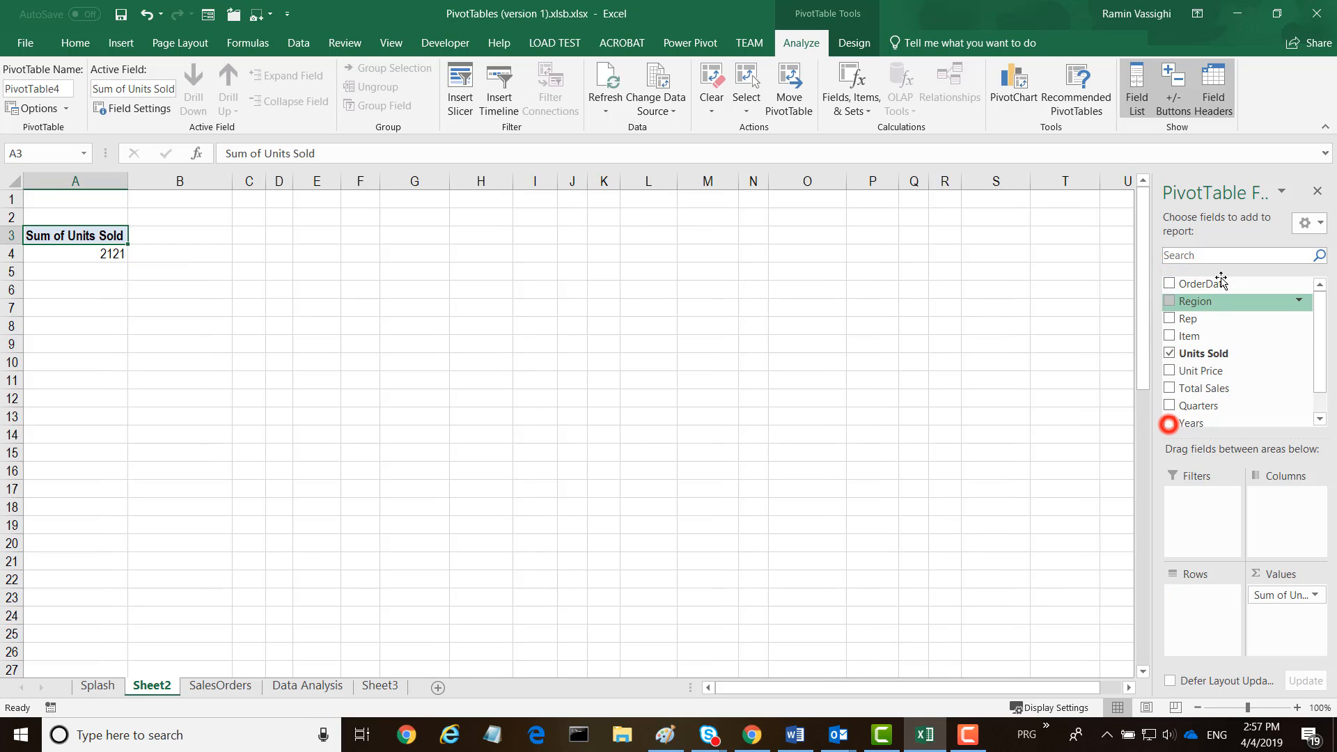
click(1169, 301)
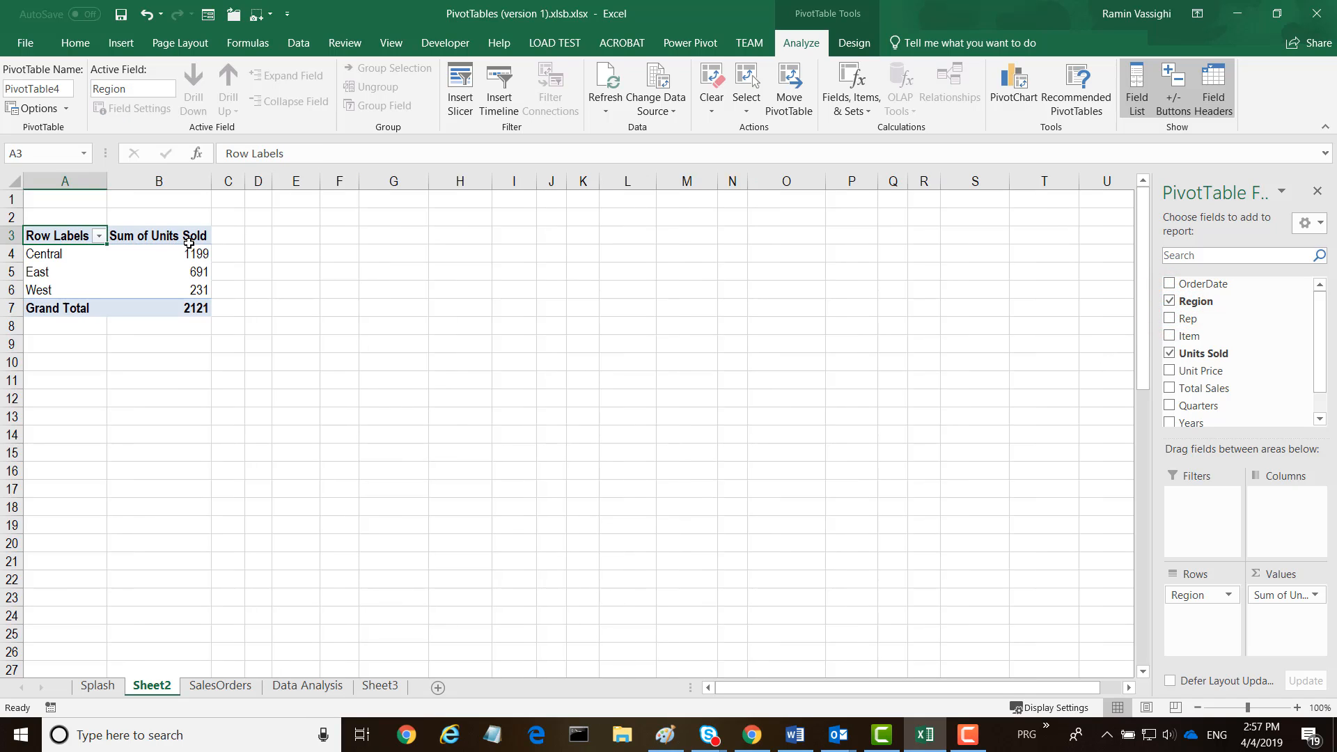
Browse the gallery of PivotTable styles and preview them on the report without applying any.
mouse_move(207, 262)
click(849, 41)
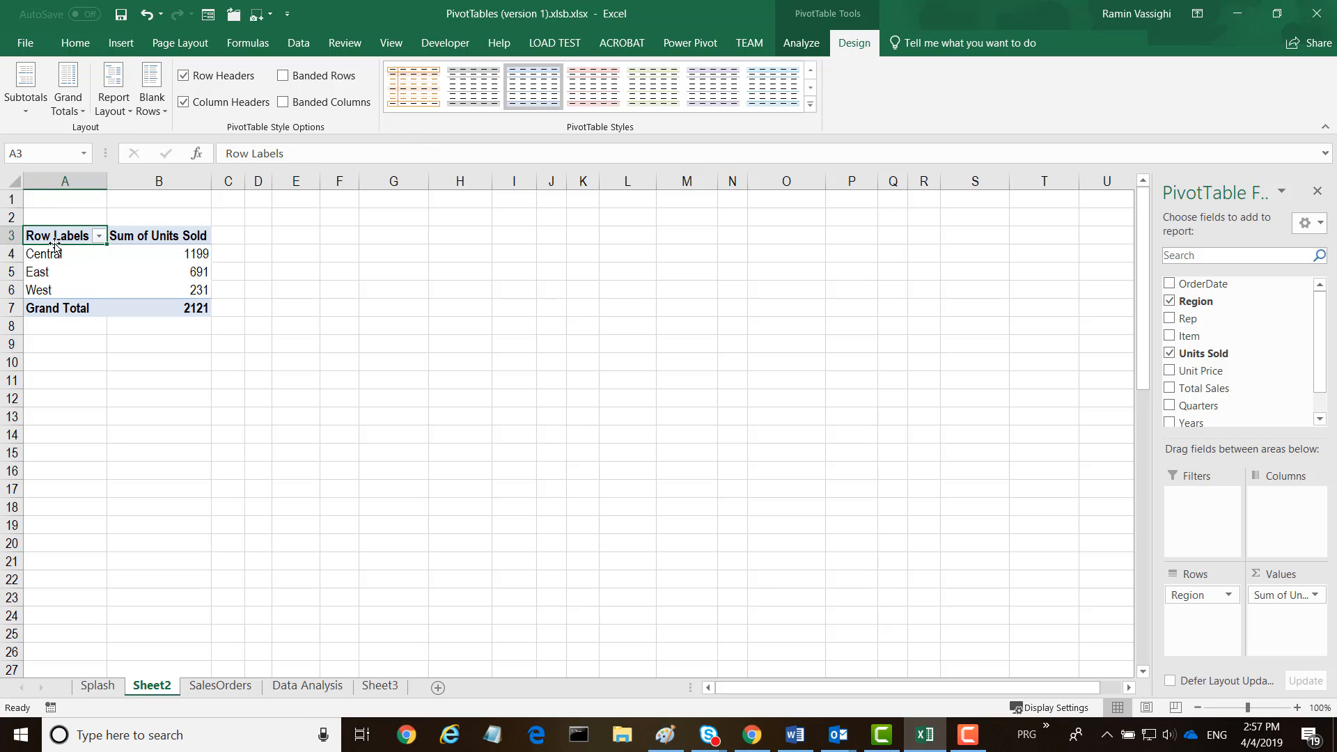
click(812, 106)
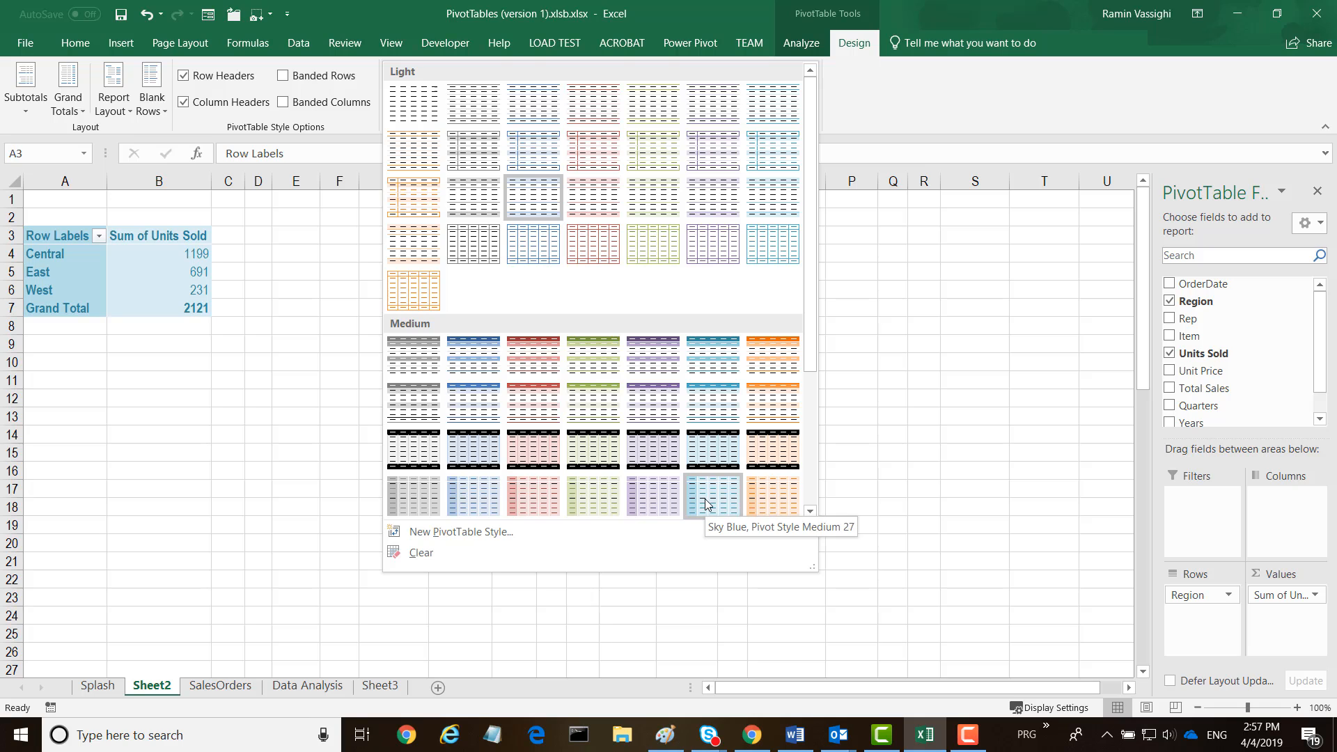
click(933, 98)
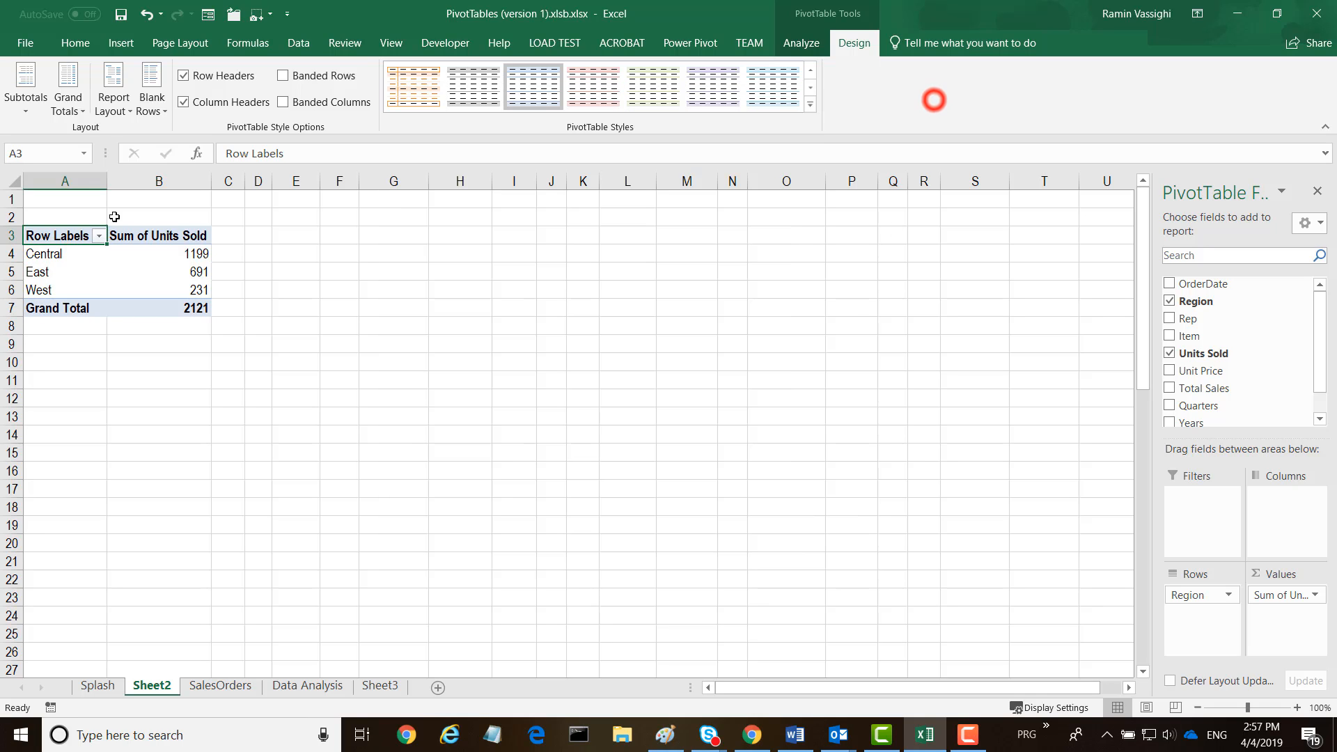
Rename the PivotTable's Row Labels header in cell A3 as "Reginal Sales".
click(56, 234)
drag(285, 151, 220, 149)
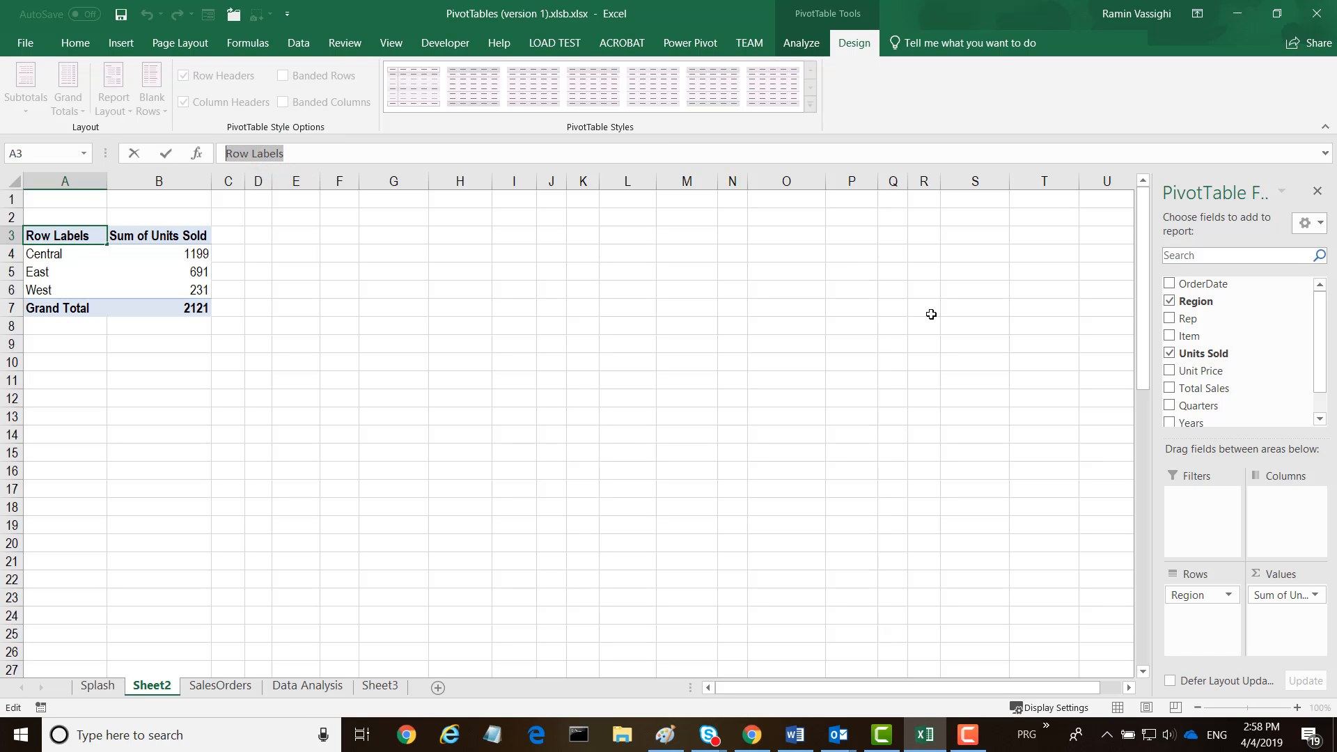
text(Reg)
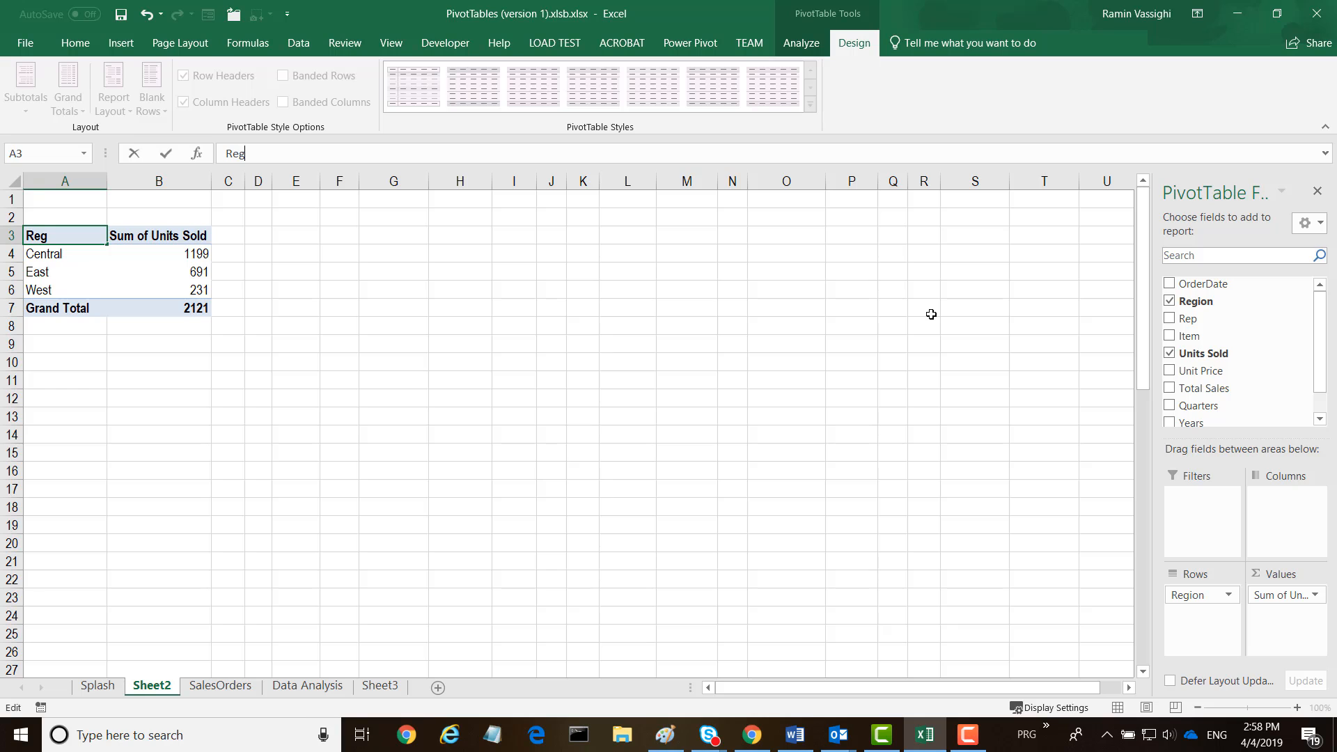
text(inal Sales)
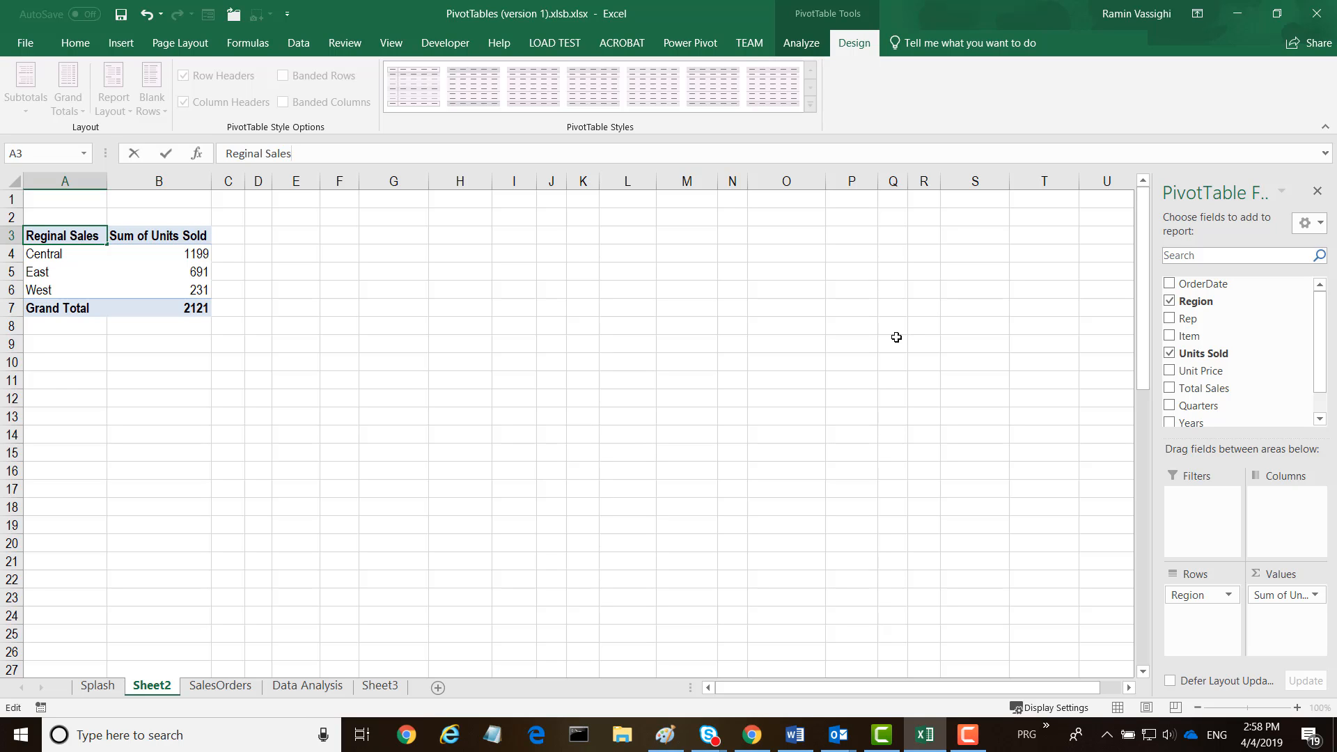
click(782, 383)
click(159, 254)
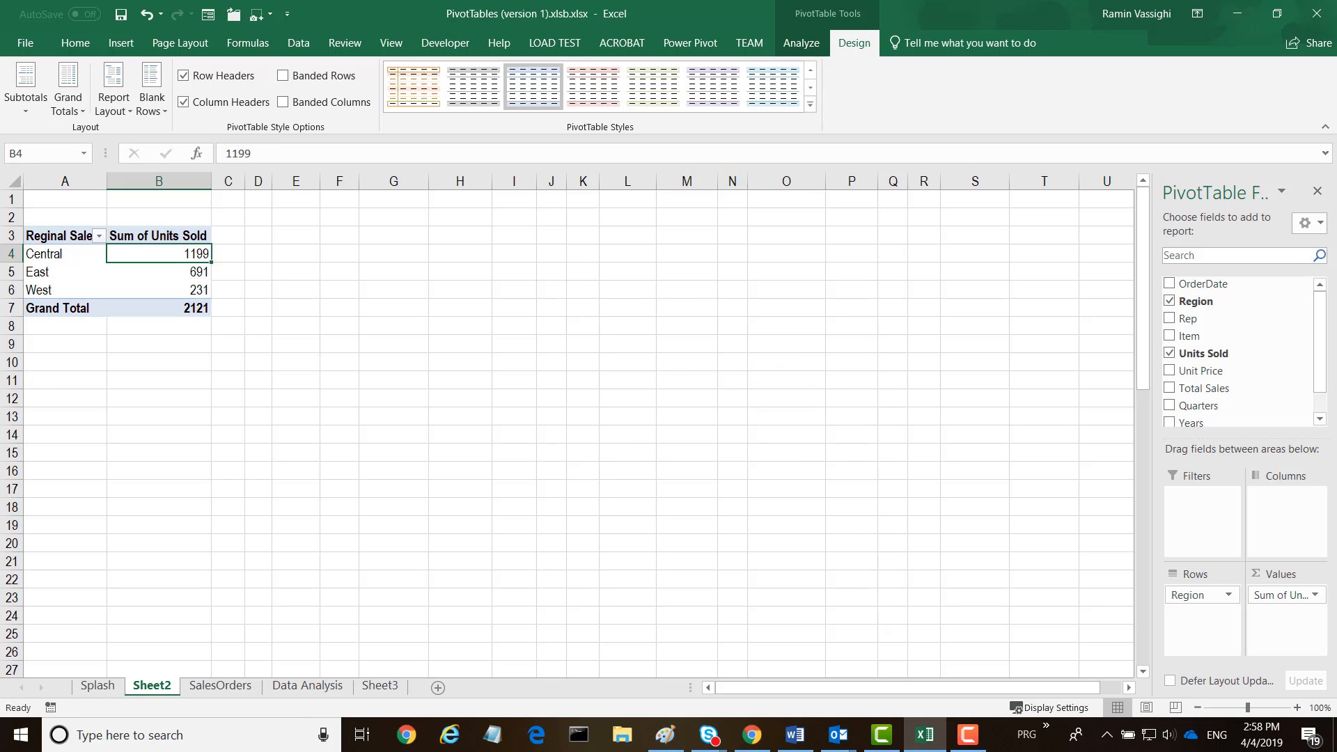